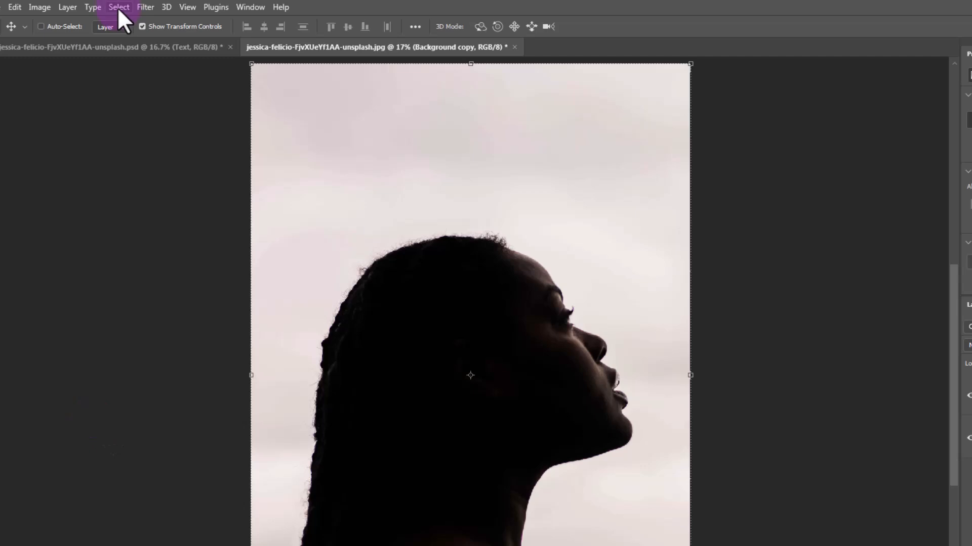
Step: Select the woman's silhouette with Select Subject and add it as a layer mask on the Background copy layer
click(117, 8)
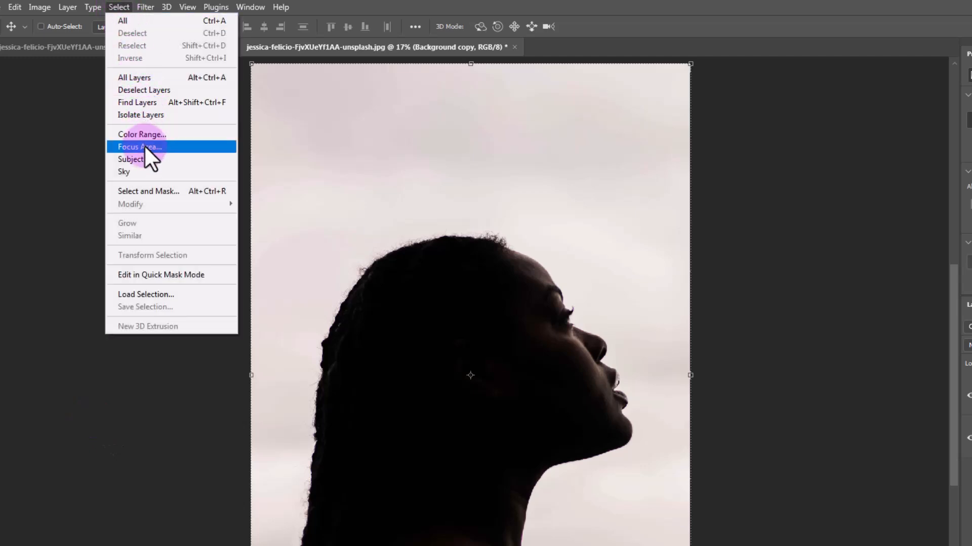
click(144, 159)
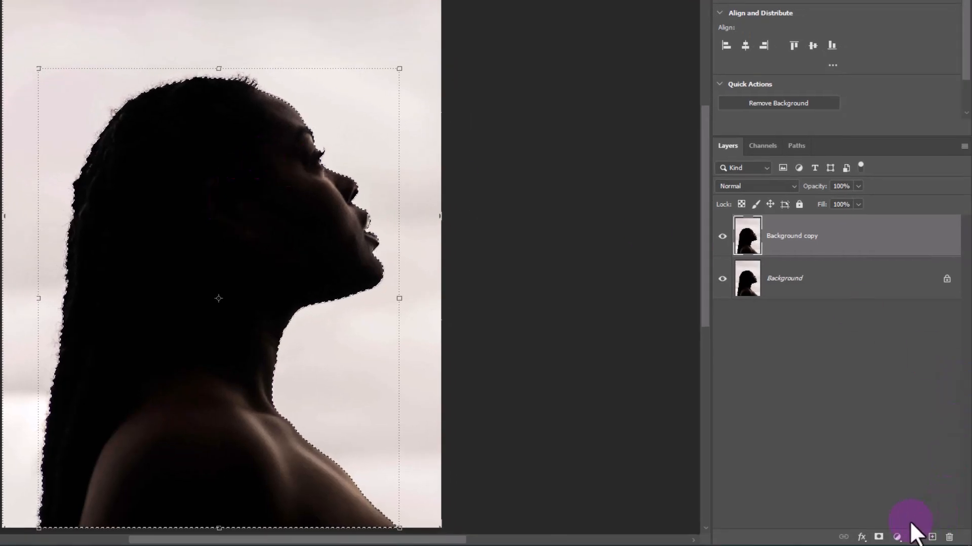
click(879, 536)
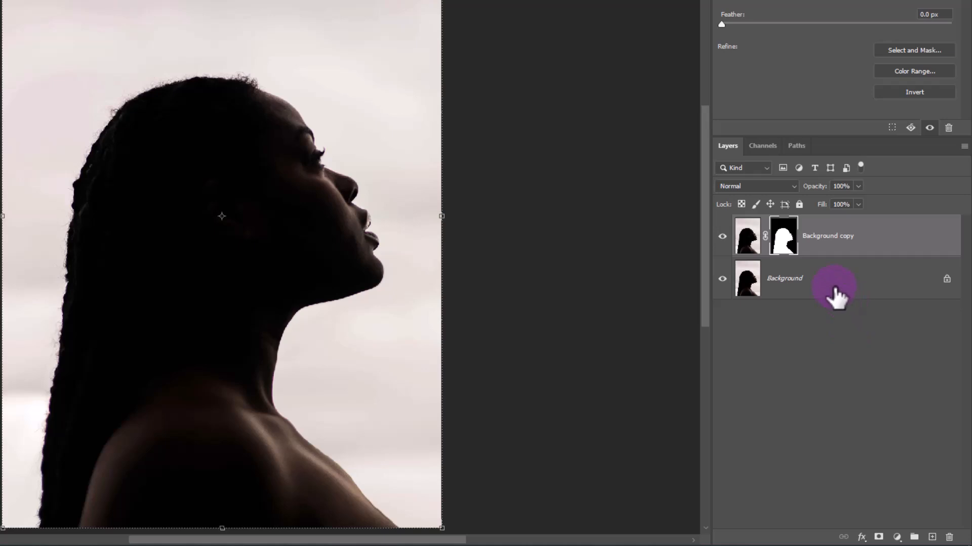
Step: Add a light grey (c5c5c5) Solid Color fill layer directly above the Background layer
click(820, 286)
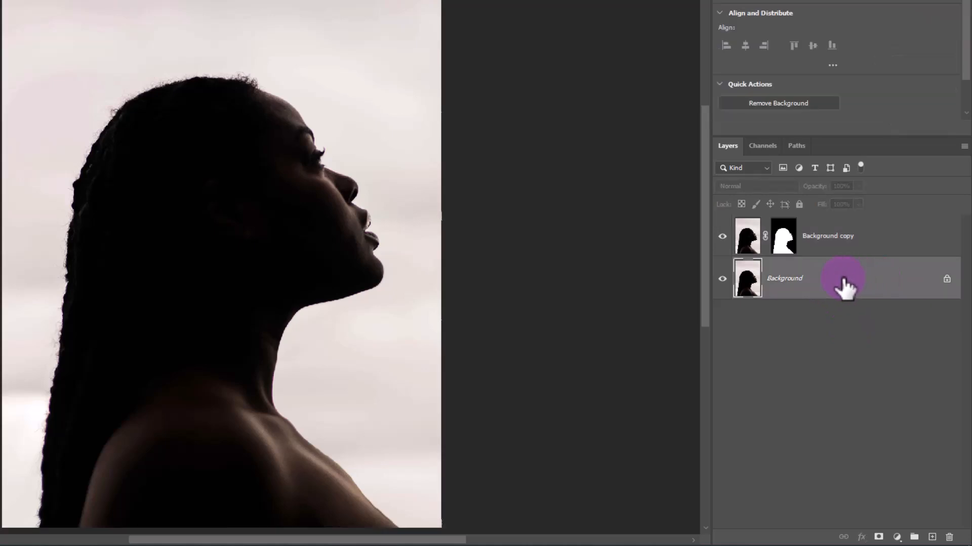
click(897, 536)
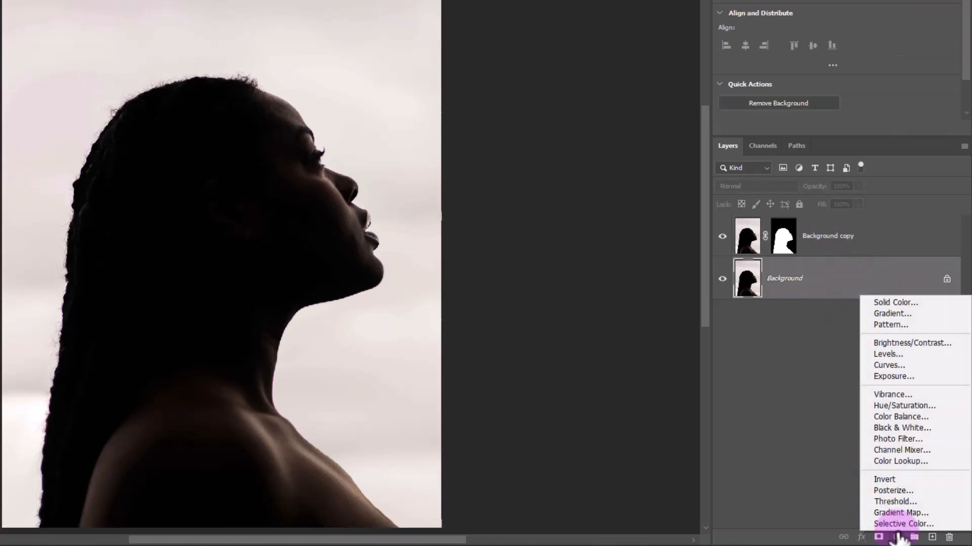
click(894, 302)
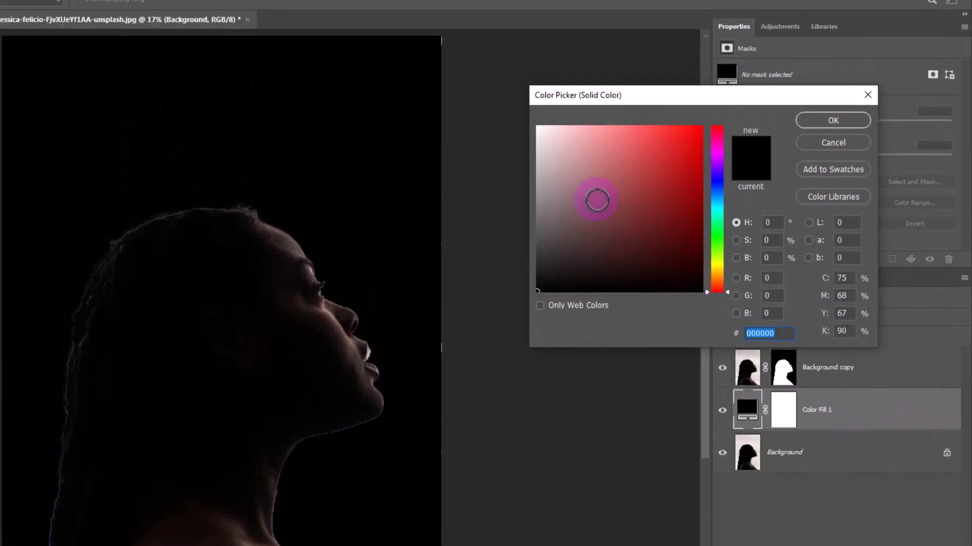
drag(567, 155, 534, 167)
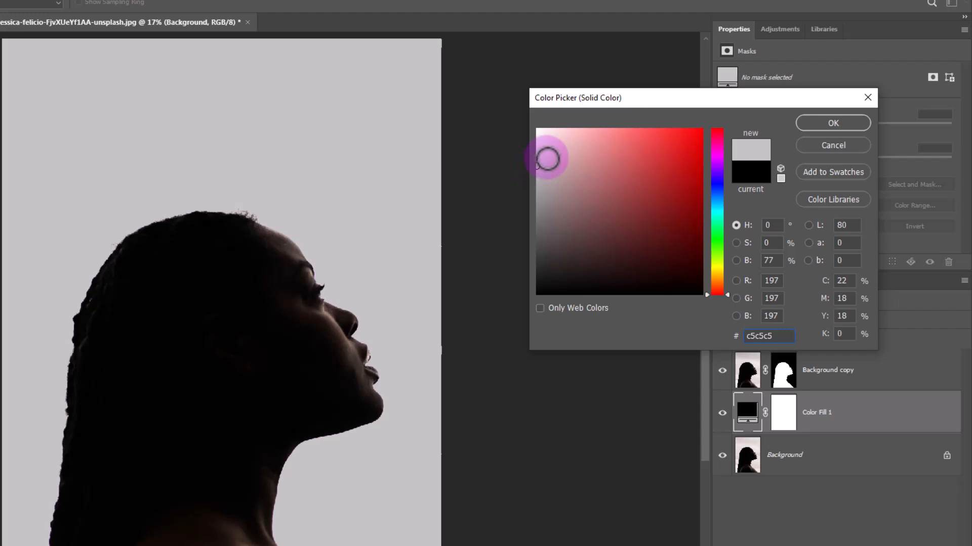
click(839, 125)
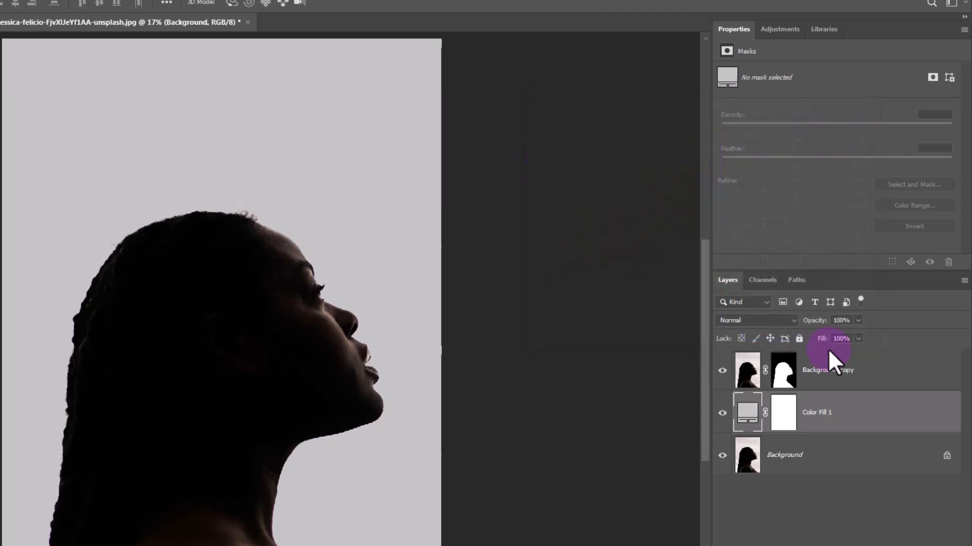
Step: Place freepic-downloader.com_05611770.jpg from the files folder into the portrait document above the Background copy layer
click(853, 376)
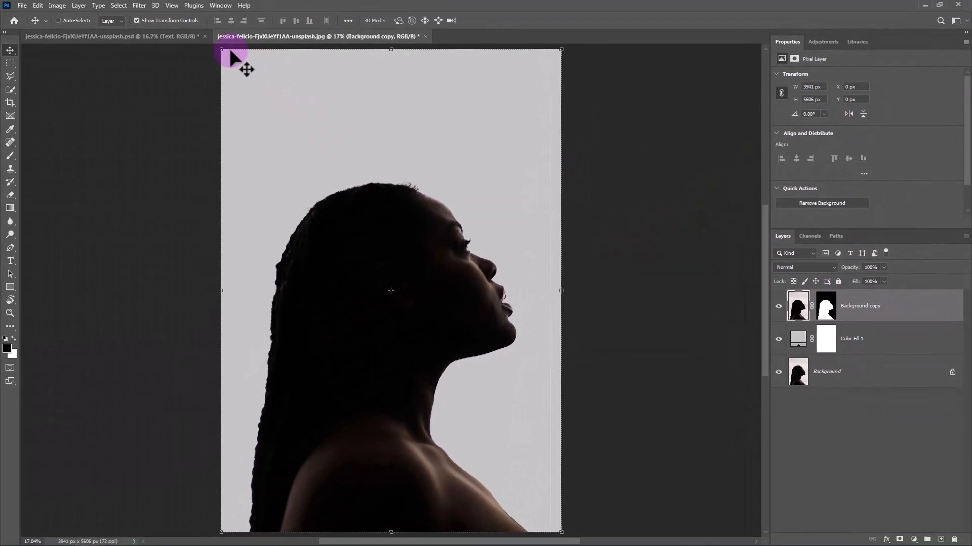
key(alt+Tab)
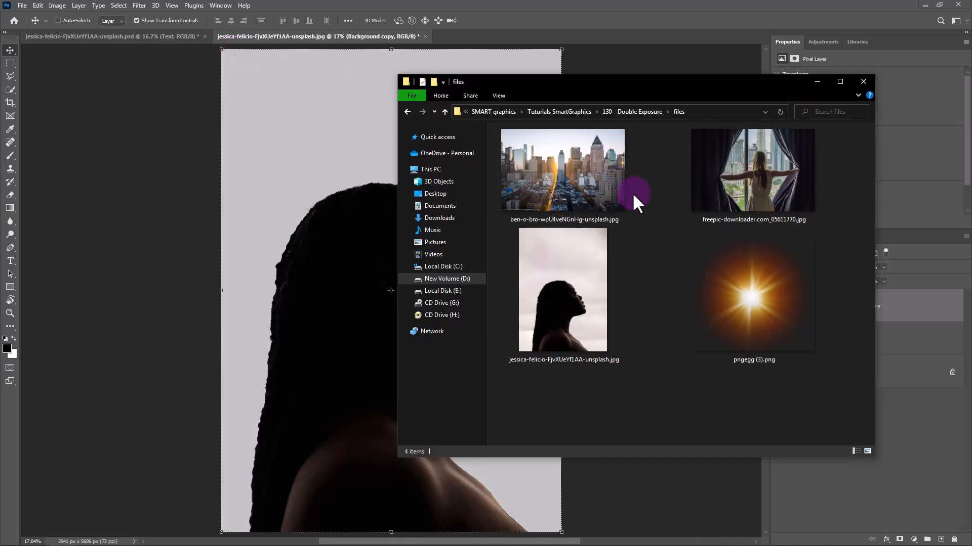
drag(737, 192, 361, 346)
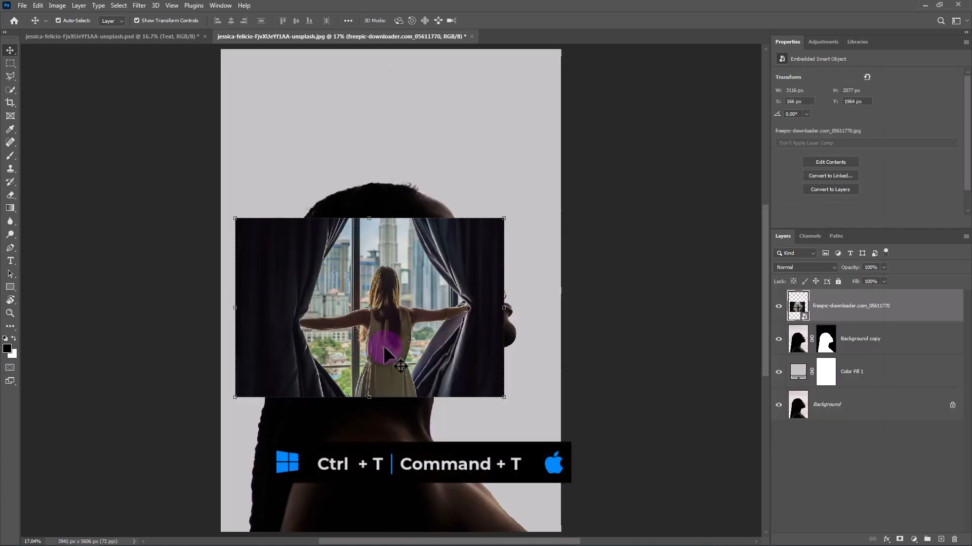
Step: Scale the window photo to about 2987 × 1991 px over the head, using 57% opacity as a guide, and restore it to 100%
key(ctrl+t)
drag(854, 273, 830, 276)
drag(448, 326, 439, 321)
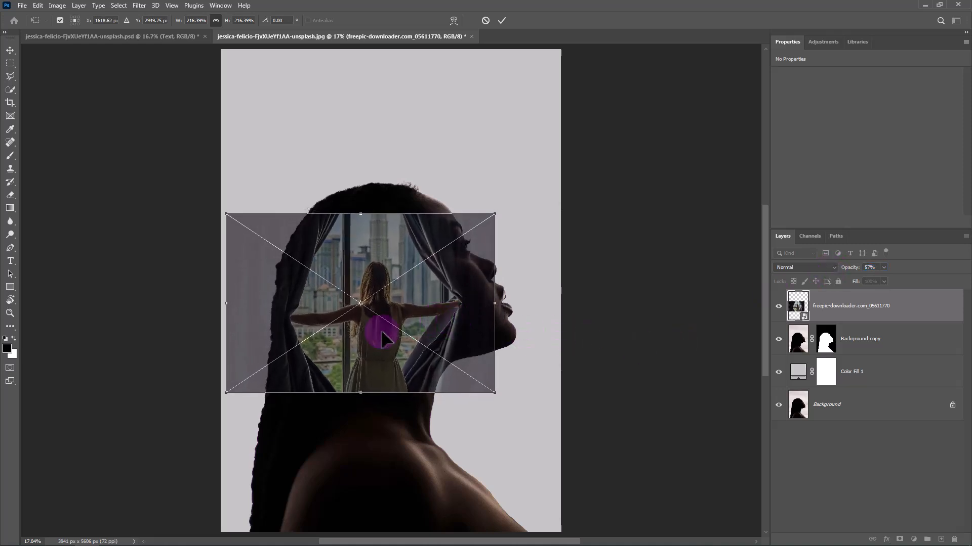
drag(225, 303, 236, 304)
click(502, 20)
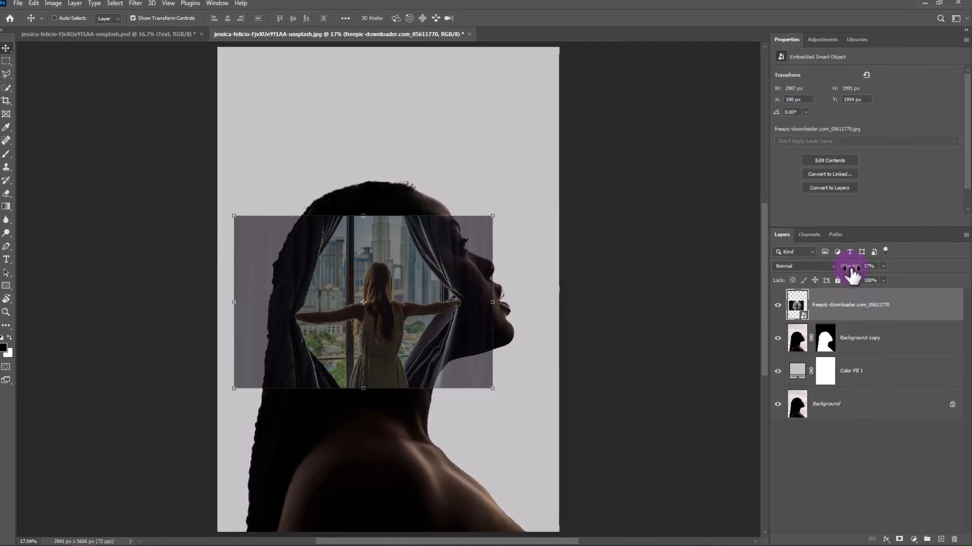
drag(851, 268, 905, 269)
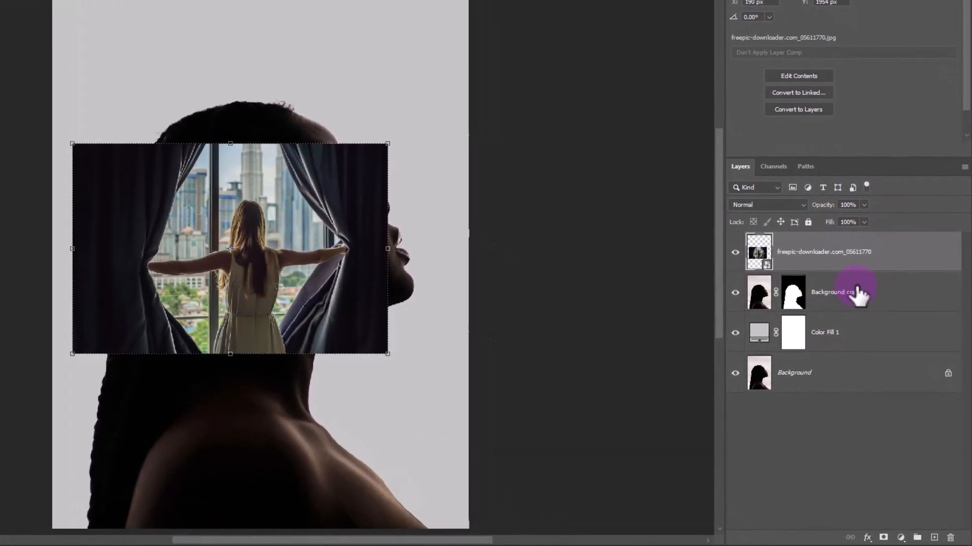
Step: Add a layer mask to the window photo and paint away the curtains outside the head with a soft black brush
click(882, 538)
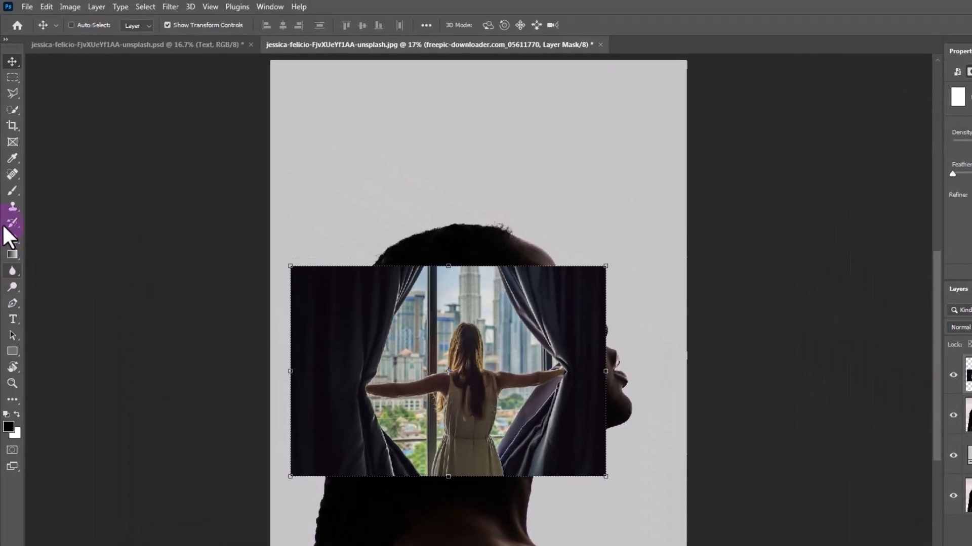
click(13, 191)
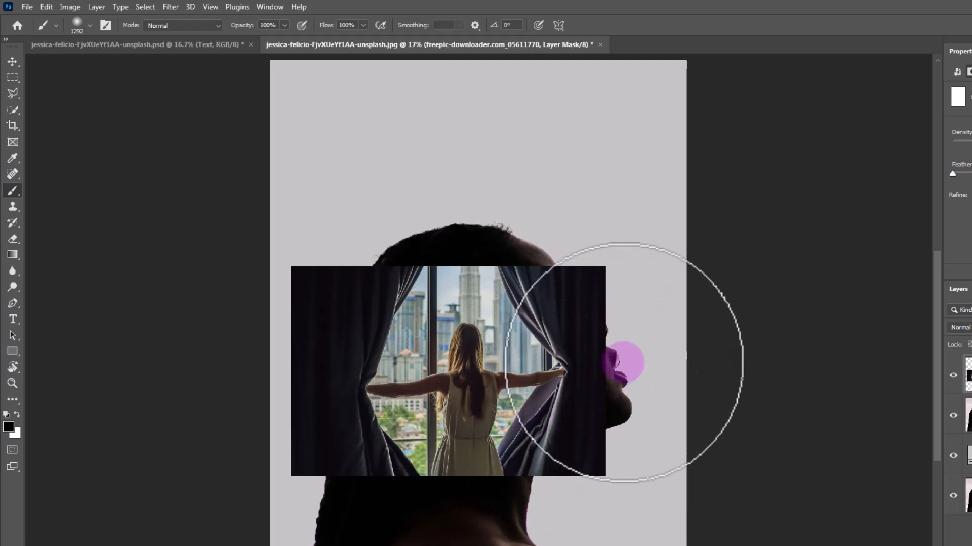
drag(630, 352, 609, 276)
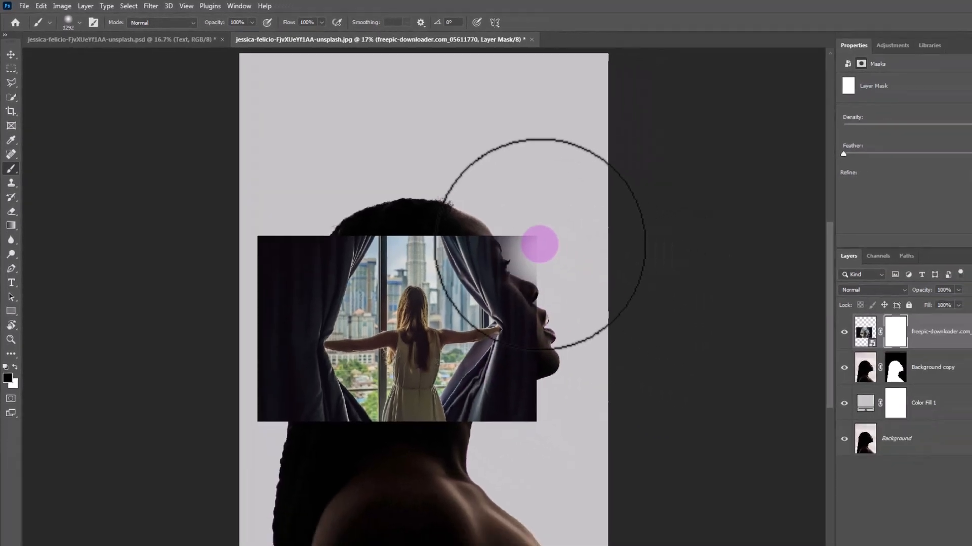
drag(539, 244, 548, 237)
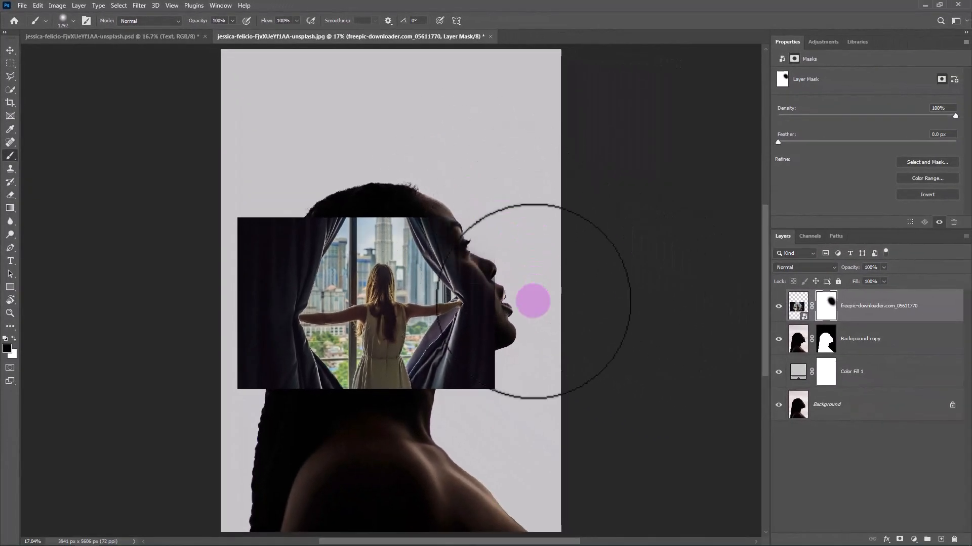
right_click(578, 326)
key(Return)
mouse_move(488, 389)
mouse_down()
mouse_move(256, 386)
mouse_move(250, 263)
mouse_move(278, 210)
mouse_move(260, 268)
mouse_move(260, 382)
mouse_move(467, 237)
mouse_move(498, 293)
mouse_move(424, 405)
mouse_up()
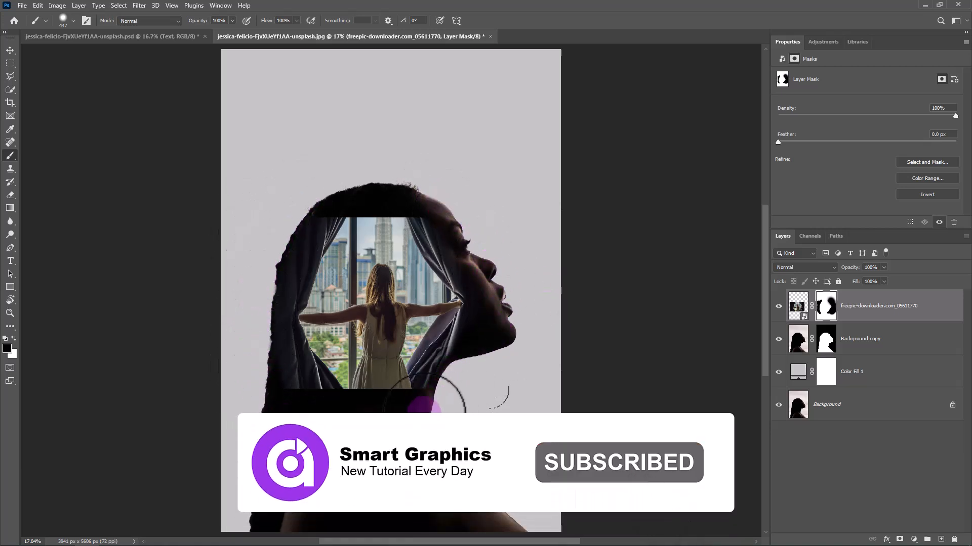
Step: Blend the window photo's curtain edge into the face by painting its mask with a smaller brush at 21% opacity
scroll(413, 299, up, 8)
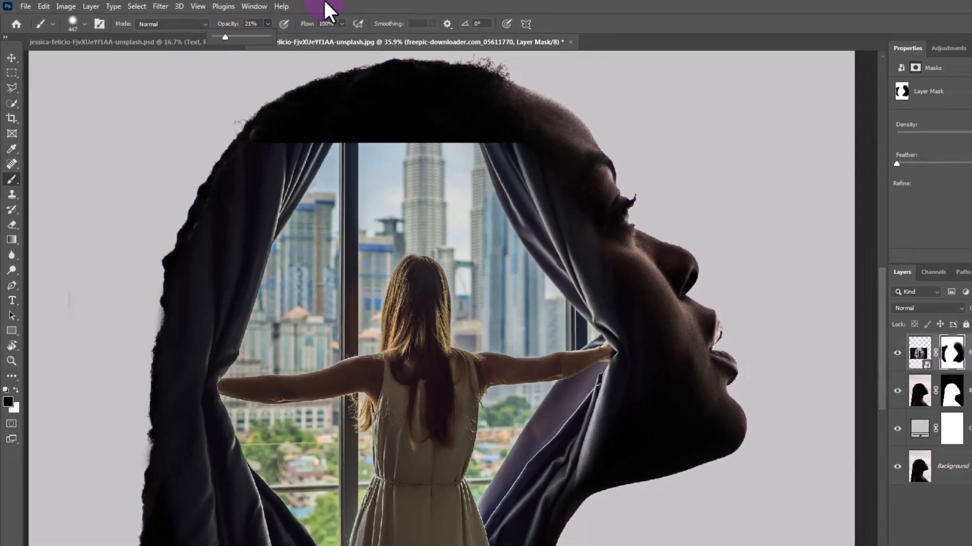
click(347, 9)
right_click(664, 318)
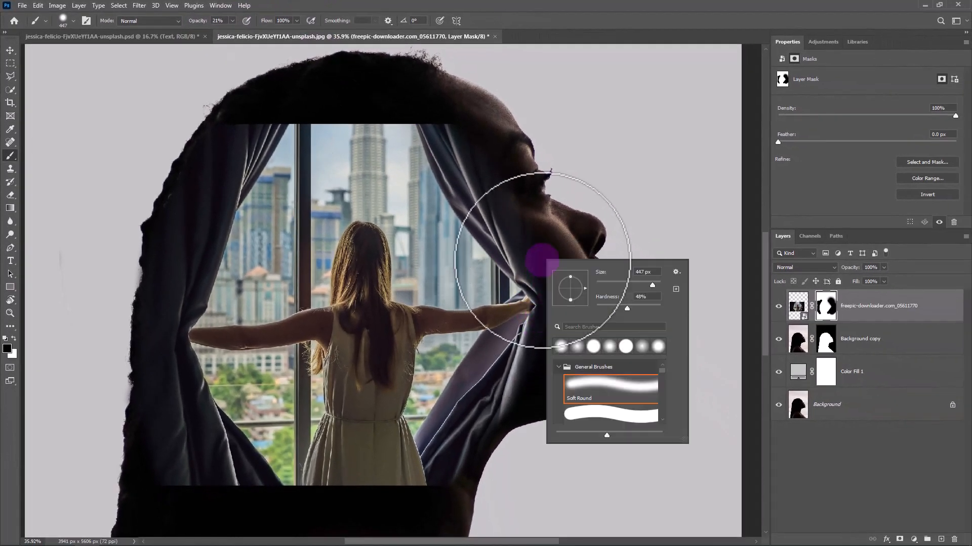
drag(626, 129, 583, 141)
mouse_move(476, 117)
mouse_down()
mouse_move(479, 150)
mouse_move(535, 236)
mouse_move(529, 276)
mouse_move(553, 303)
mouse_move(554, 327)
mouse_move(494, 445)
mouse_move(451, 483)
mouse_move(465, 434)
mouse_move(544, 328)
mouse_move(501, 223)
mouse_move(459, 162)
mouse_move(338, 150)
mouse_move(247, 115)
mouse_move(234, 125)
mouse_move(234, 178)
mouse_move(157, 361)
mouse_move(143, 365)
mouse_move(173, 436)
mouse_move(165, 462)
mouse_move(162, 425)
mouse_move(210, 468)
mouse_move(227, 498)
mouse_move(178, 327)
mouse_move(160, 320)
mouse_move(195, 226)
mouse_move(253, 118)
mouse_move(188, 189)
mouse_move(521, 331)
mouse_move(749, 313)
mouse_up()
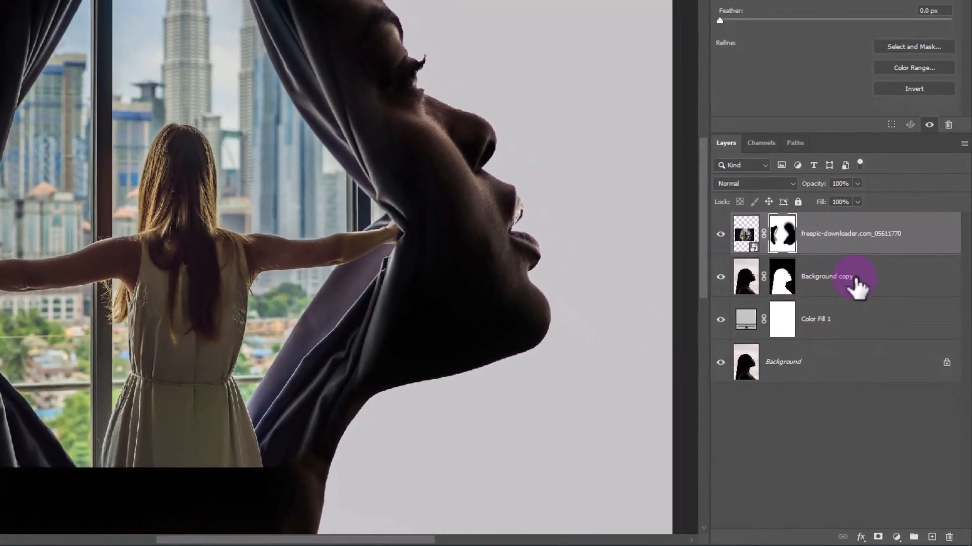
Step: Apply the Background copy layer's mask and convert the layer to a smart object
click(851, 344)
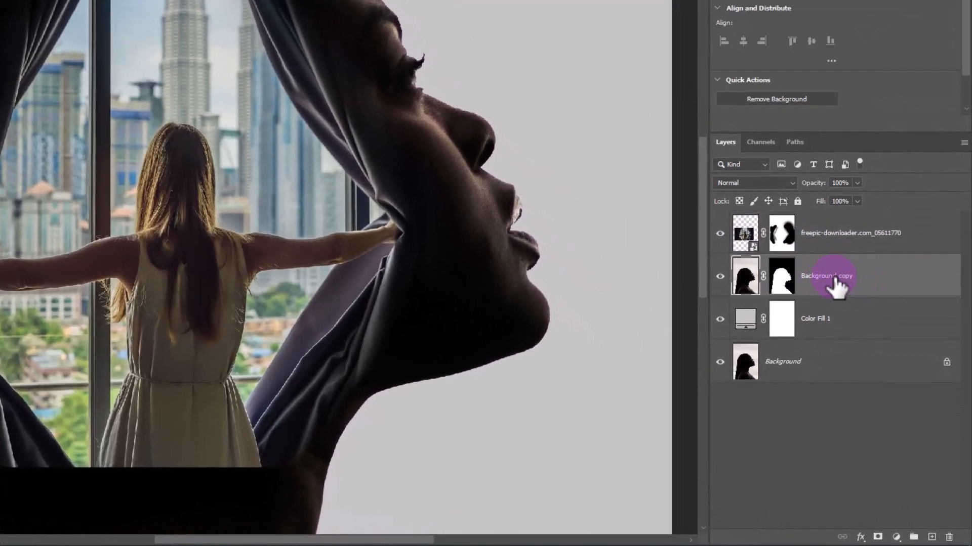
click(782, 278)
right_click(783, 286)
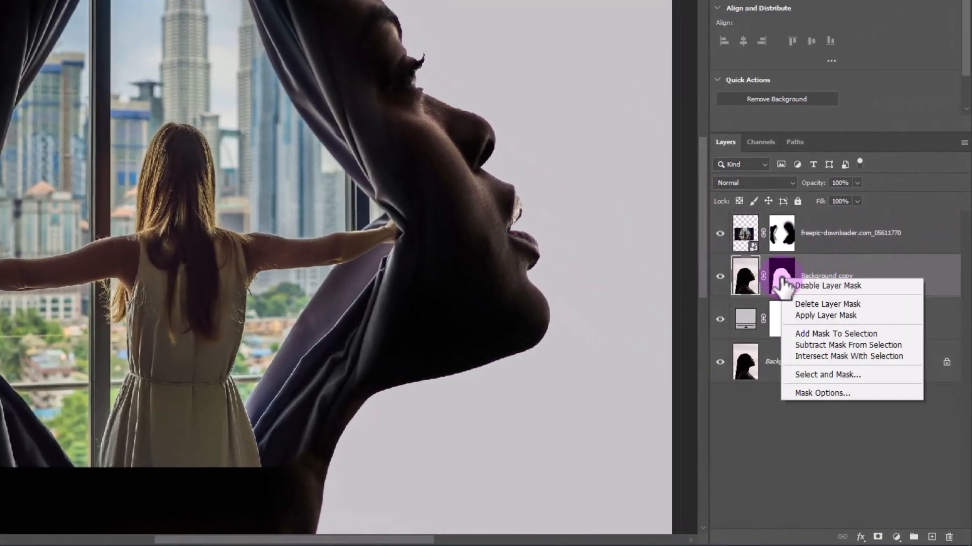
click(815, 315)
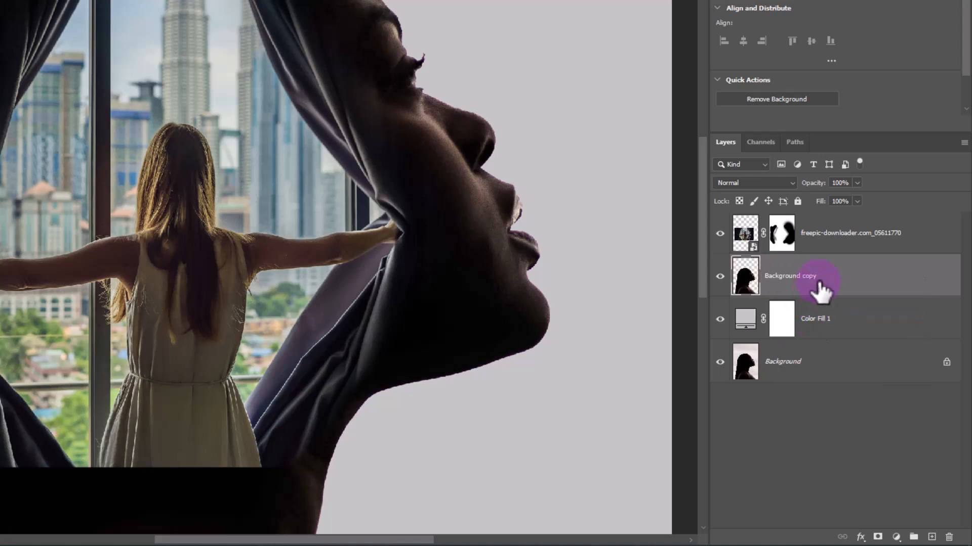
right_click(817, 284)
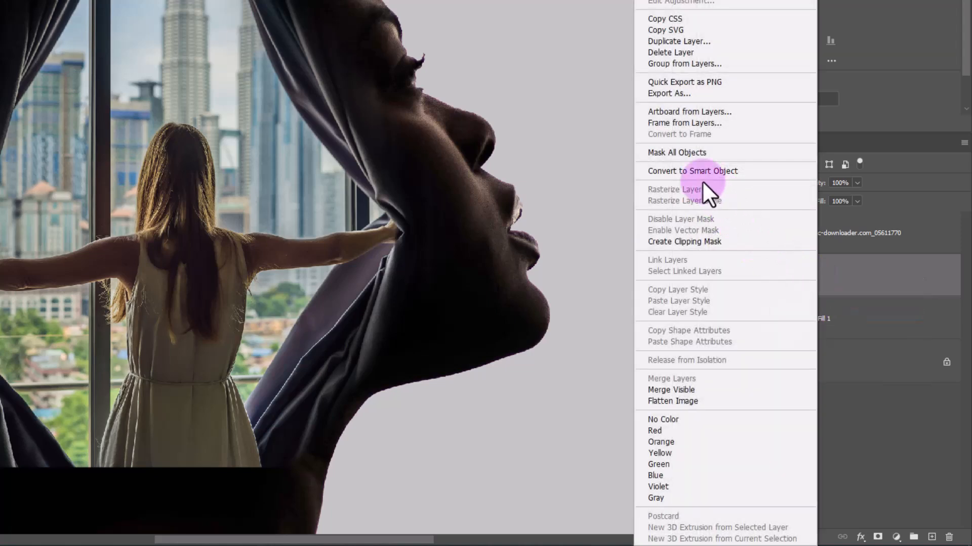
click(693, 171)
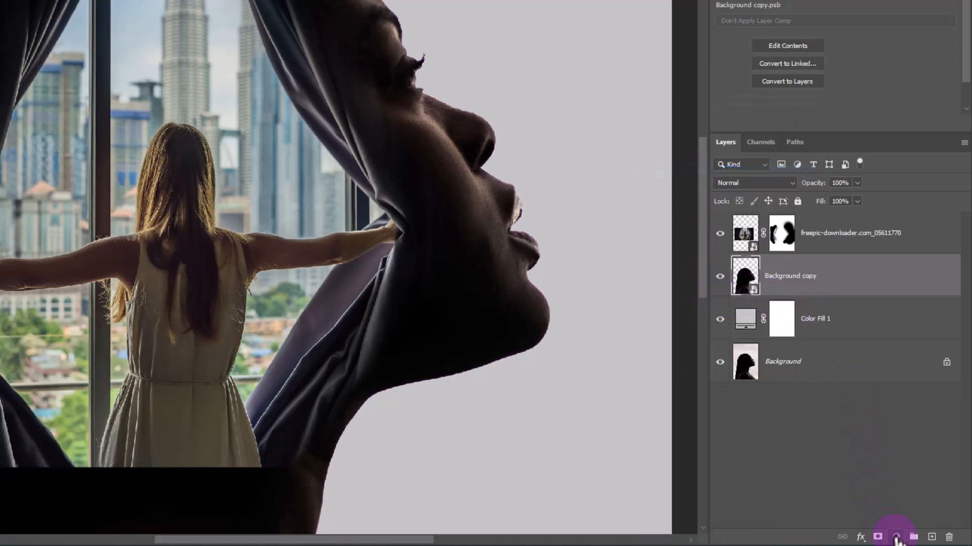
Step: Add a Color Balance adjustment clipped to Background copy with midtones Cyan/Red -10, Magenta/Green -8 and Yellow/Blue +7, and compare its effect
click(895, 537)
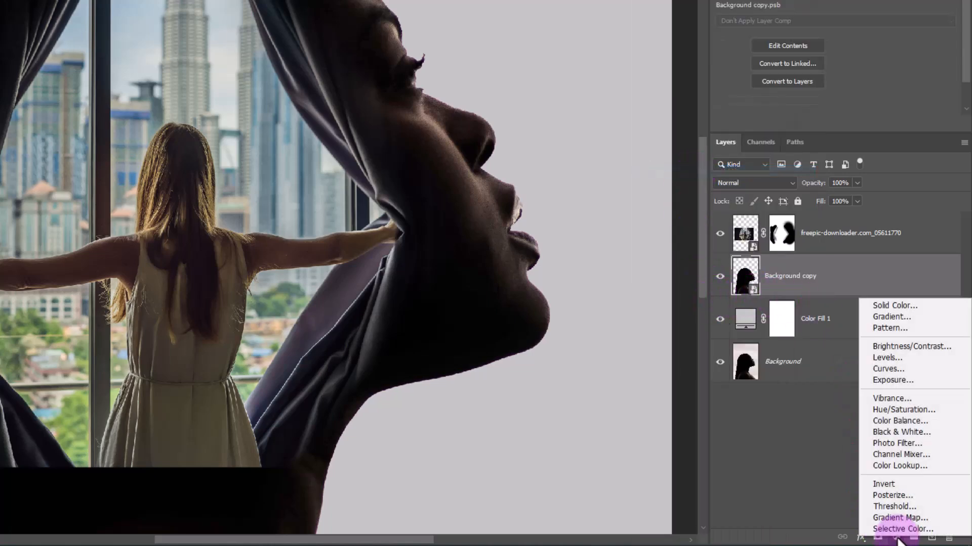
click(890, 421)
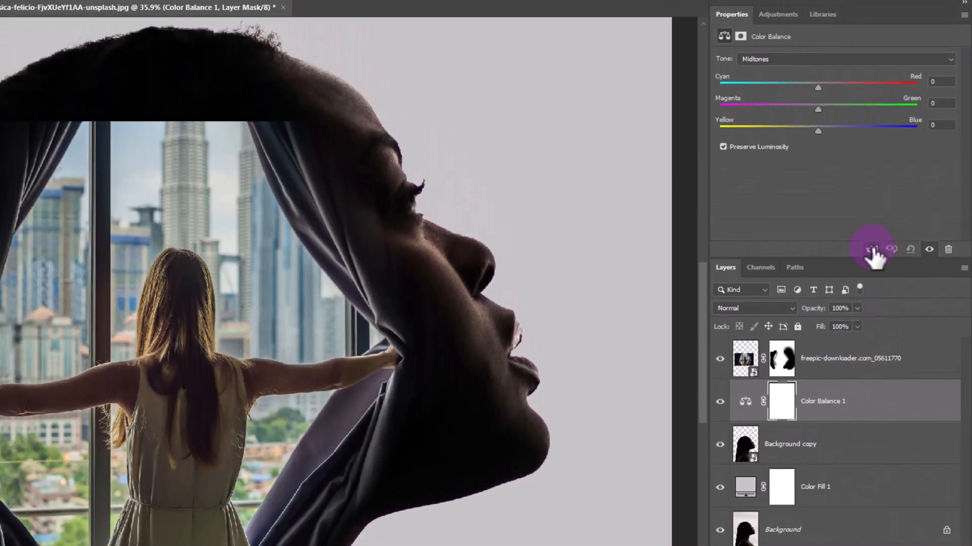
click(871, 249)
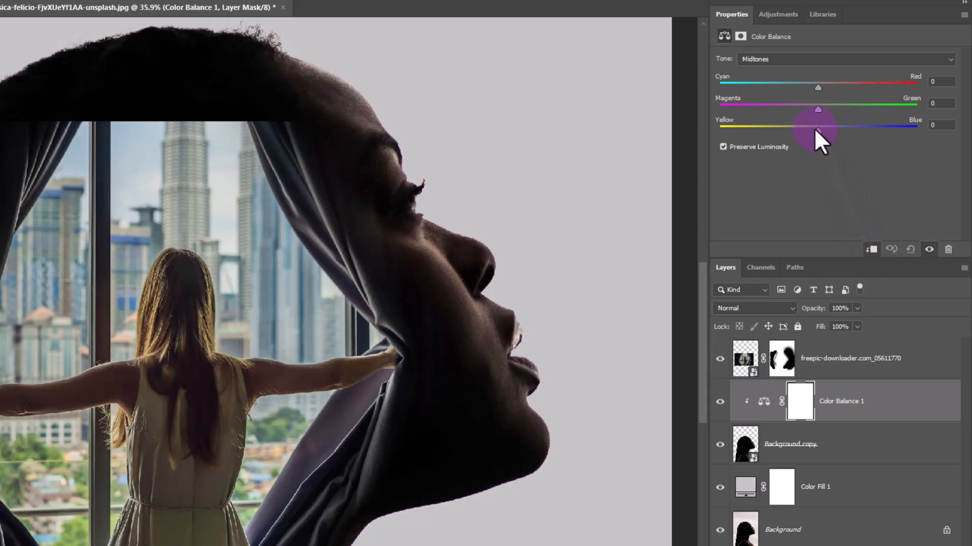
drag(815, 94, 797, 83)
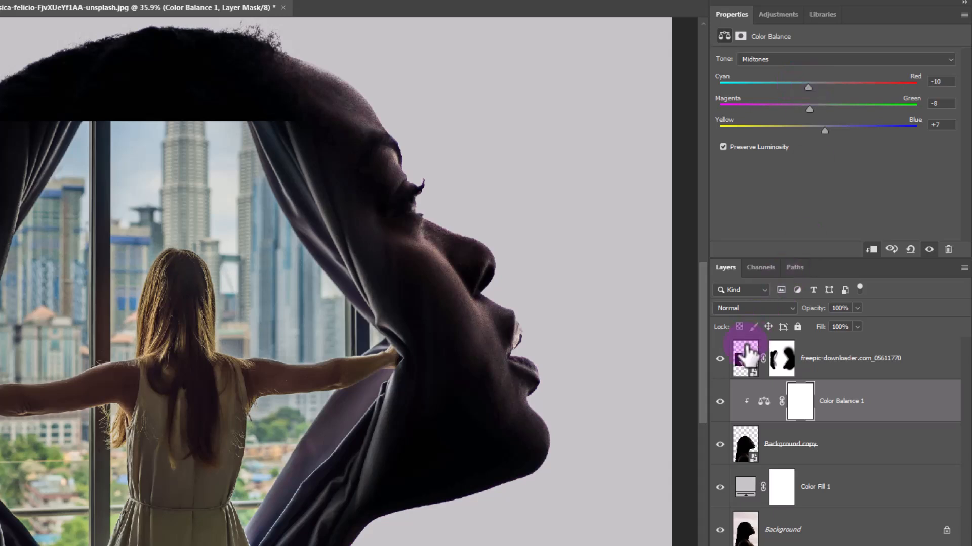
click(720, 401)
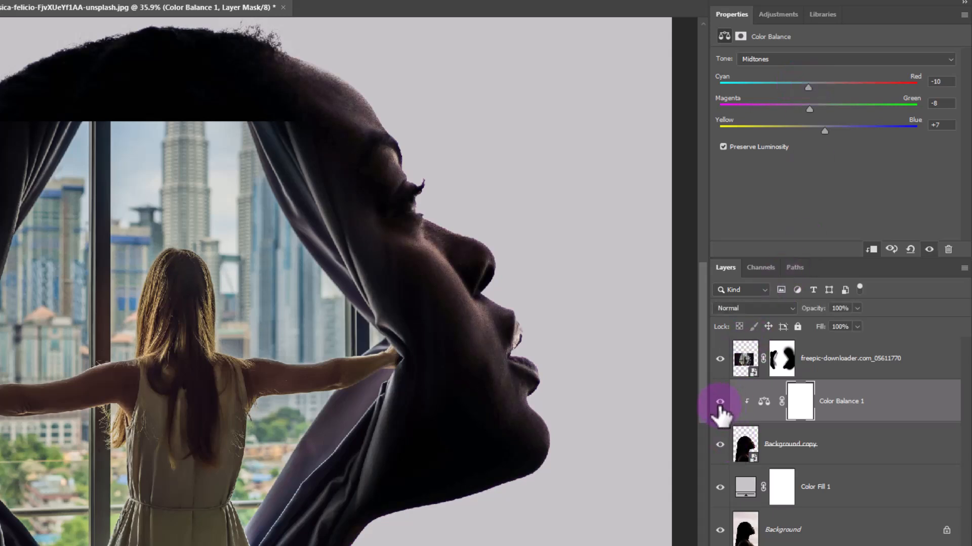
Step: Add a new layer mask to the Background copy smart object
click(798, 452)
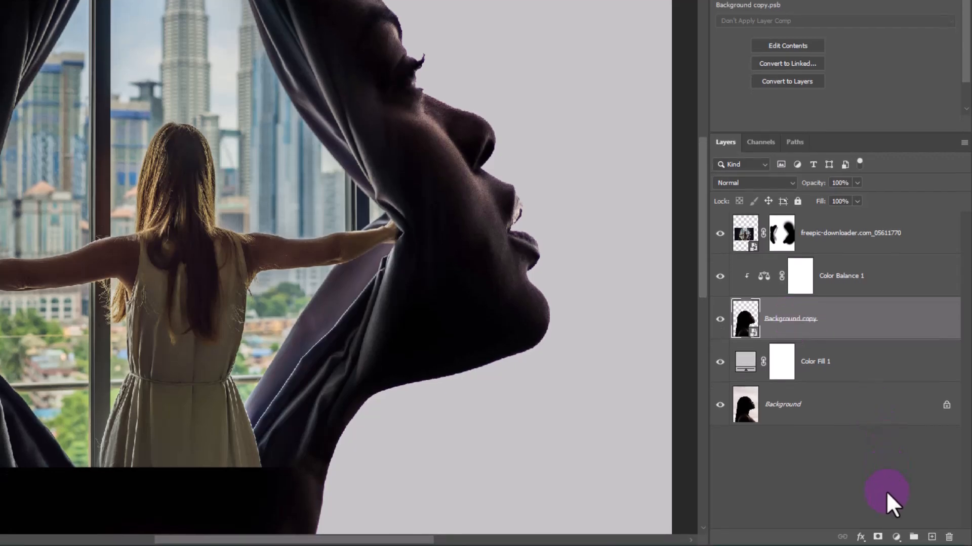
click(877, 537)
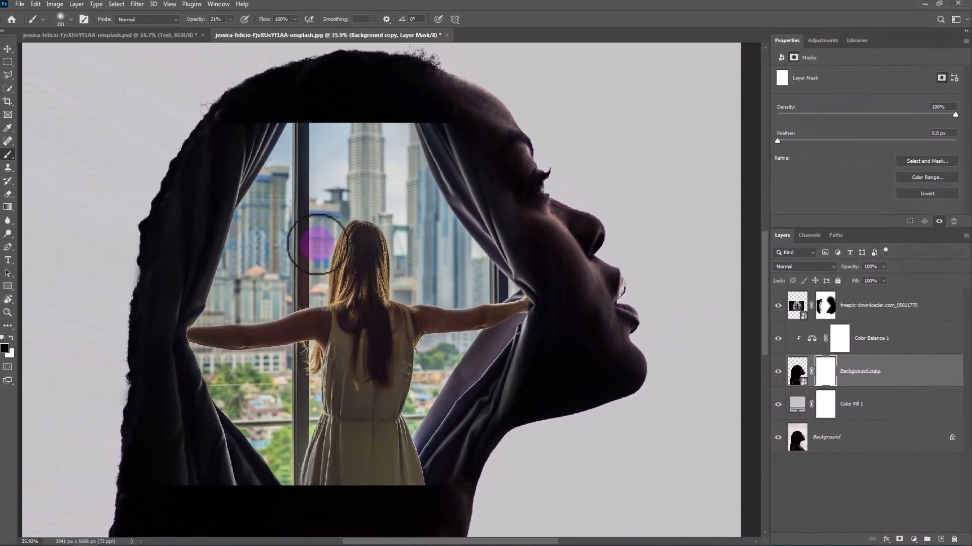
drag(293, 210, 317, 271)
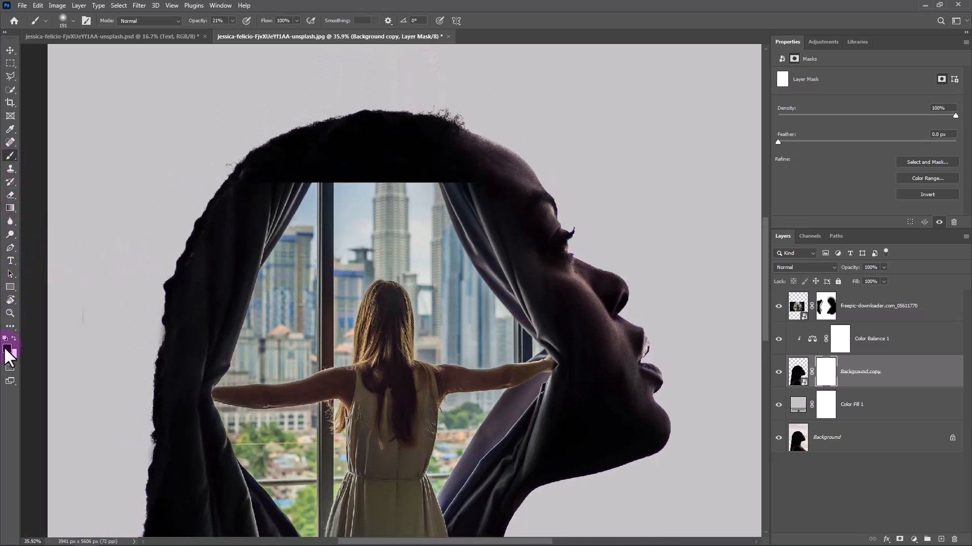
Step: Paint black on the Background copy mask at 100% brush opacity to hide the middle of the head above the window
right_click(318, 238)
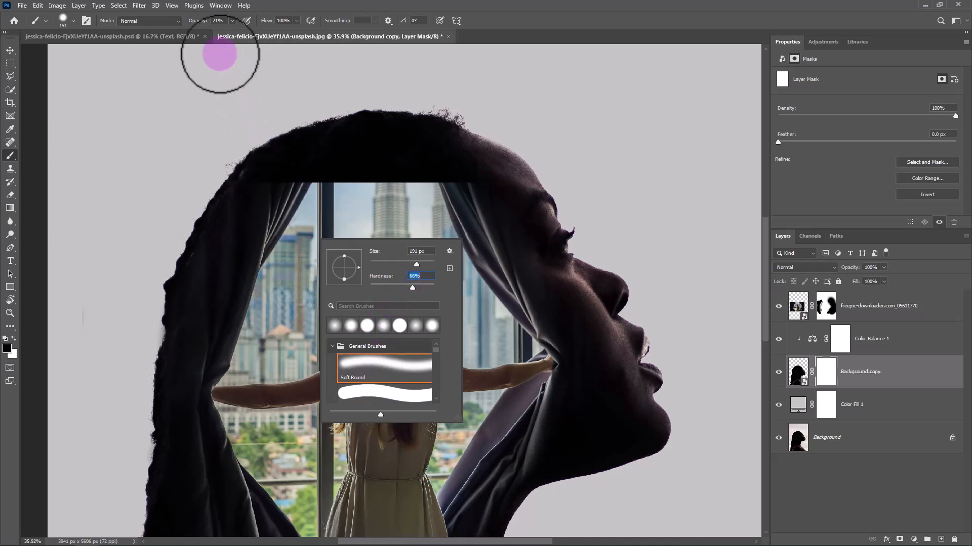
drag(197, 22, 259, 30)
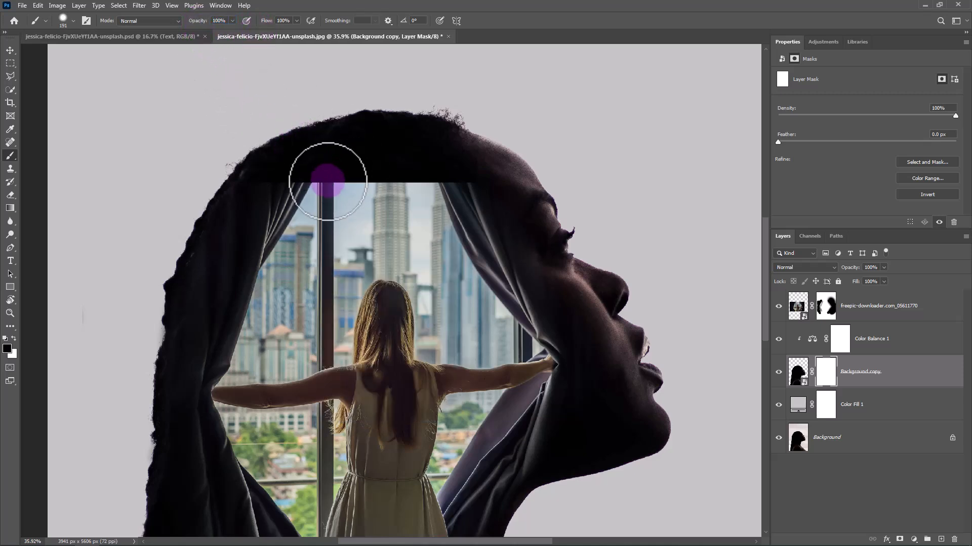
mouse_move(328, 186)
mouse_down()
mouse_move(341, 152)
mouse_move(408, 104)
mouse_move(412, 181)
mouse_move(402, 126)
mouse_move(367, 183)
mouse_move(400, 190)
mouse_move(339, 189)
mouse_up()
scroll(390, 305, down, 3)
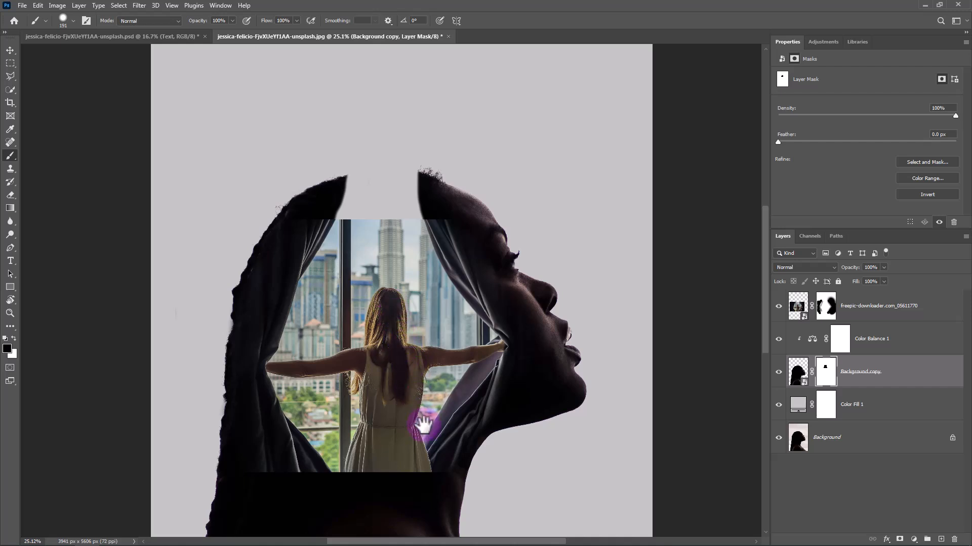
Step: Add a new empty layer above Color Balance 1 and clip it to the Background copy layer
drag(423, 425, 454, 326)
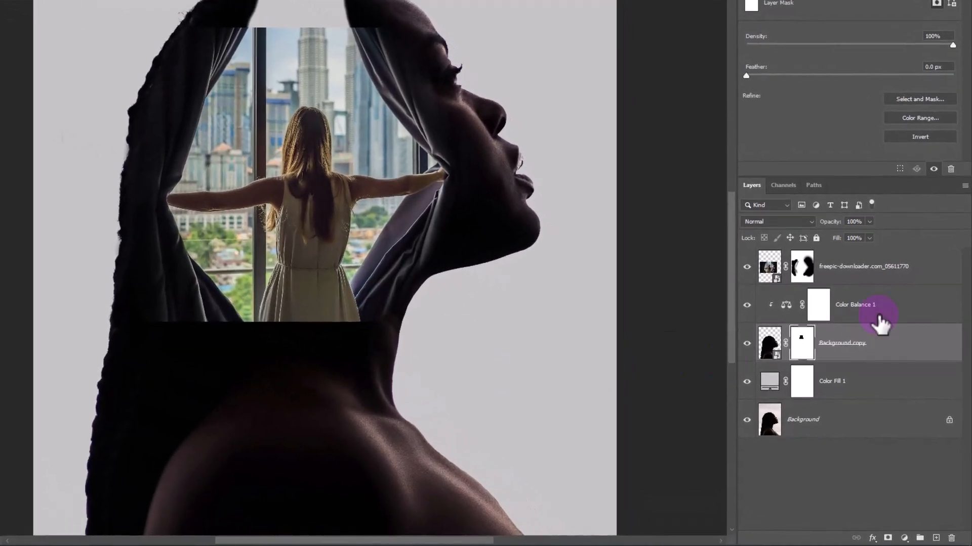
click(889, 348)
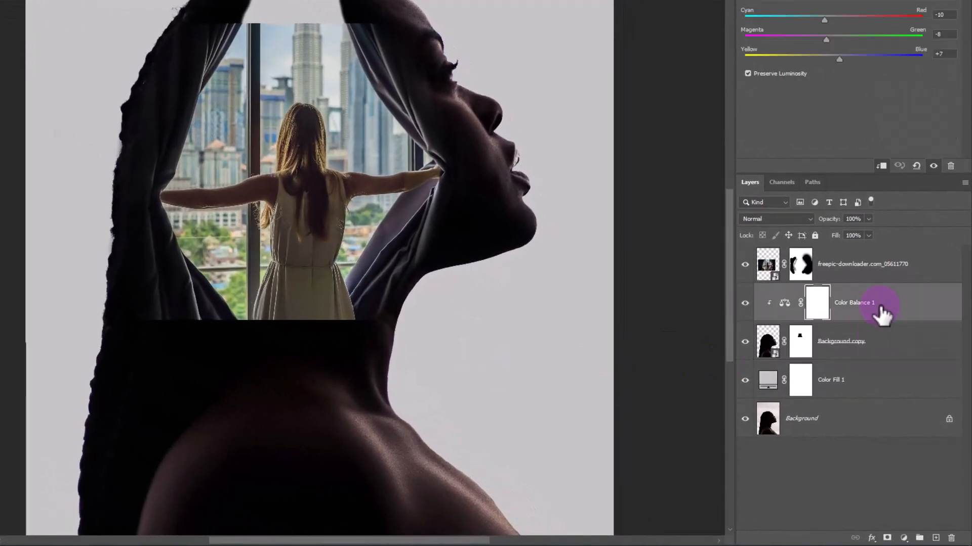
click(936, 538)
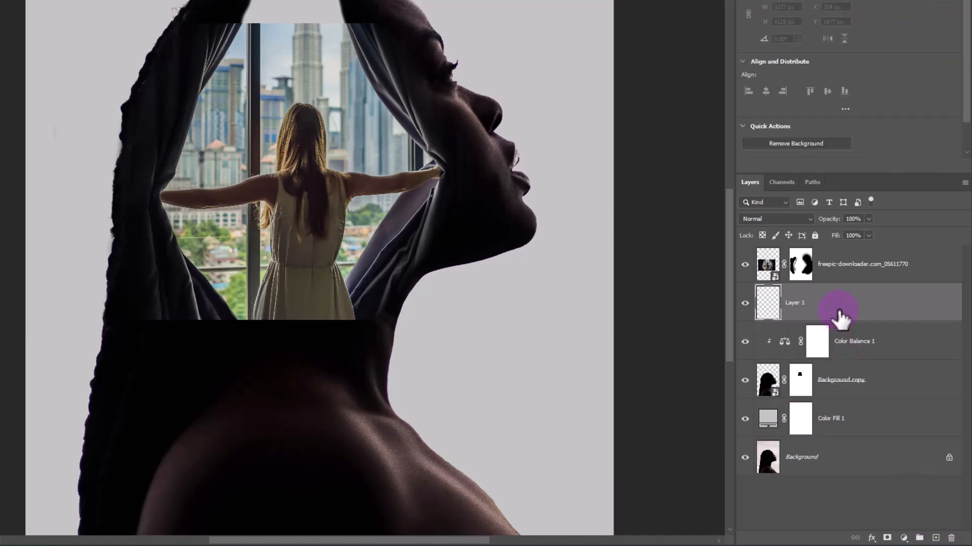
right_click(840, 315)
click(716, 272)
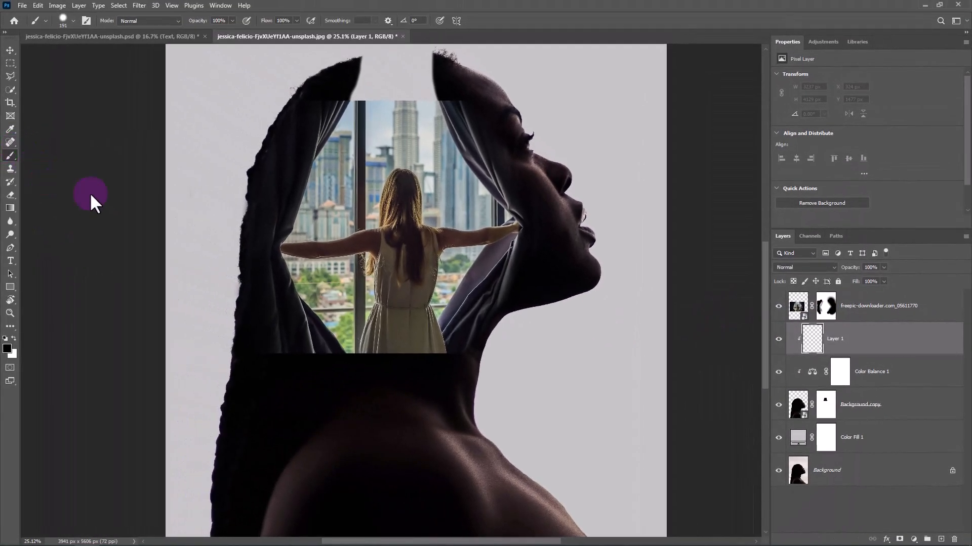
Step: Paint the shoulder and back black on Layer 1 with a greatly enlarged soft brush at 62% flow
drag(349, 485, 364, 380)
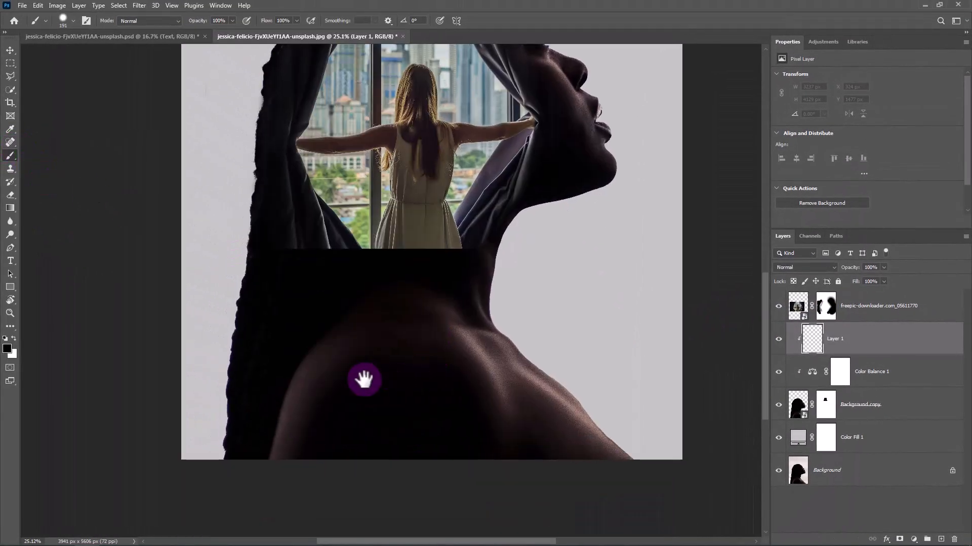
key(])
key(])
key(])
key(])
key(])
key(])
key(])
key(])
key(])
key(])
click(333, 432)
key(ctrl+z)
drag(268, 22, 249, 22)
drag(311, 411, 342, 397)
mouse_move(415, 411)
mouse_down()
mouse_move(491, 451)
mouse_move(405, 386)
mouse_up()
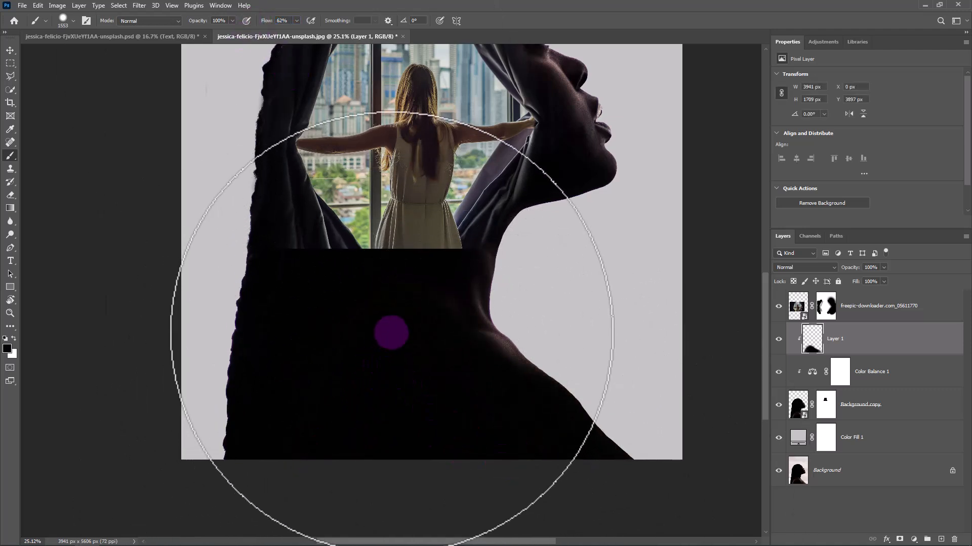
Step: Extend Layer 1's black paint up to the area just beneath the window photo using a smaller brush
key([)
key([)
key([)
key([)
key([)
key([)
key([)
drag(385, 289, 408, 354)
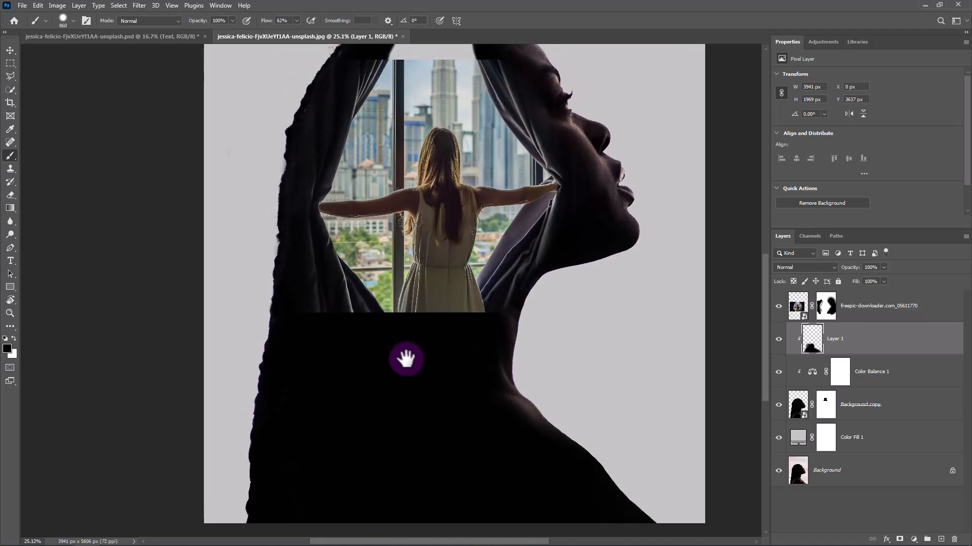
Step: Add a new empty layer above the freepic-downloader.com_05611770 window photo and clip it to that photo
click(860, 318)
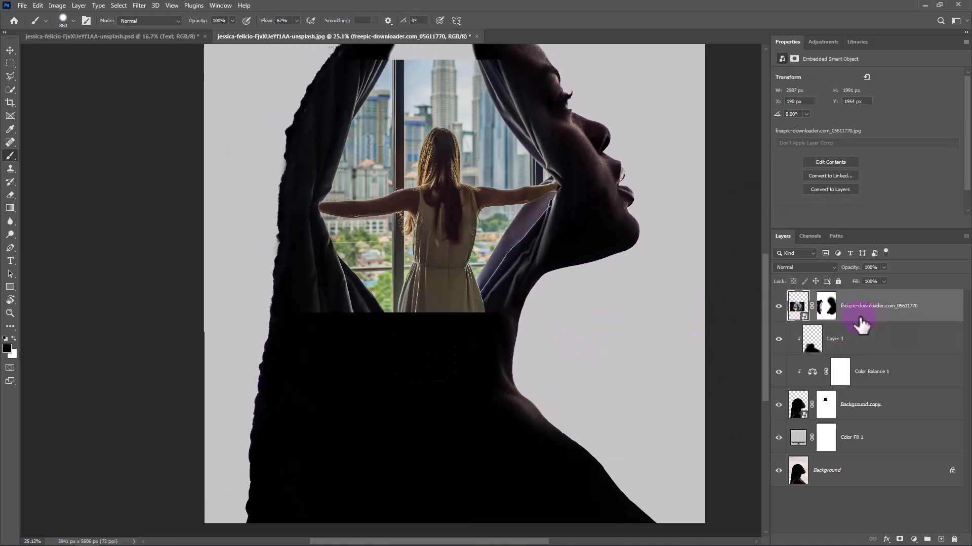
click(940, 539)
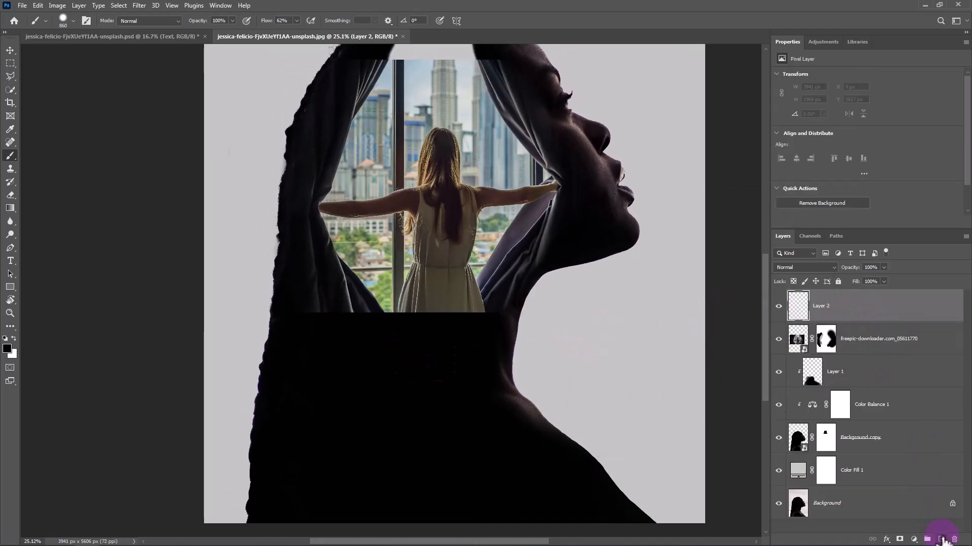
right_click(878, 305)
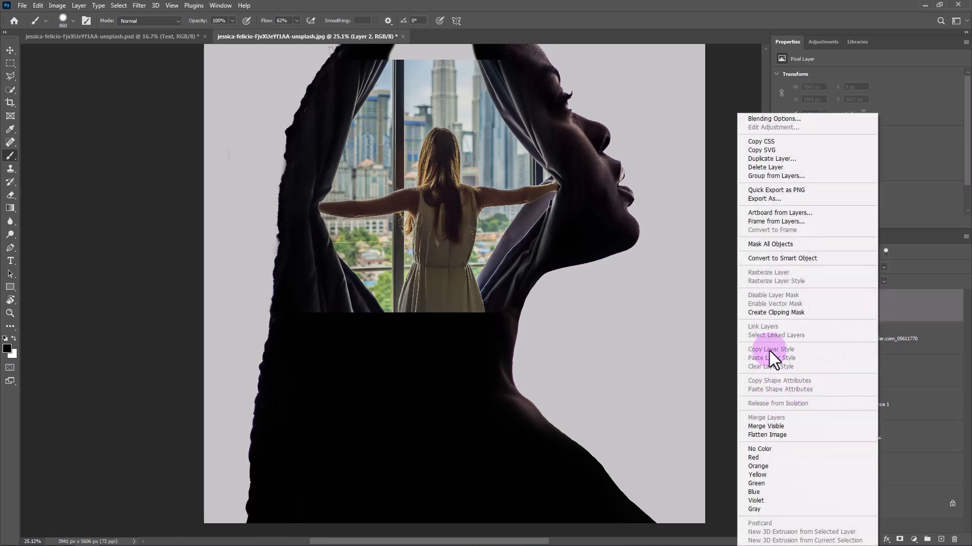
click(770, 312)
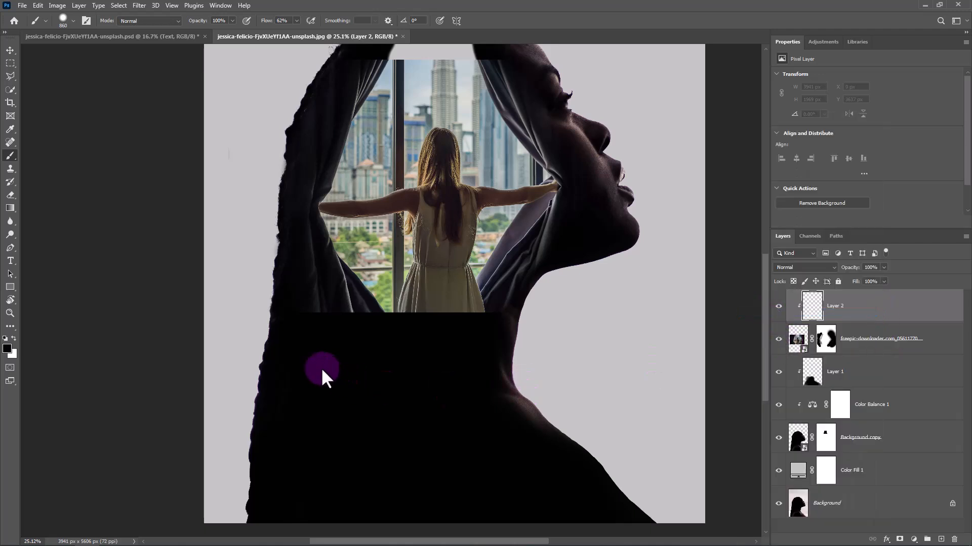
Step: Paint black on Layer 2 across the window photo's lower edge to fade it into the dark body, enlarging the brush for the final stroke
drag(316, 368, 345, 357)
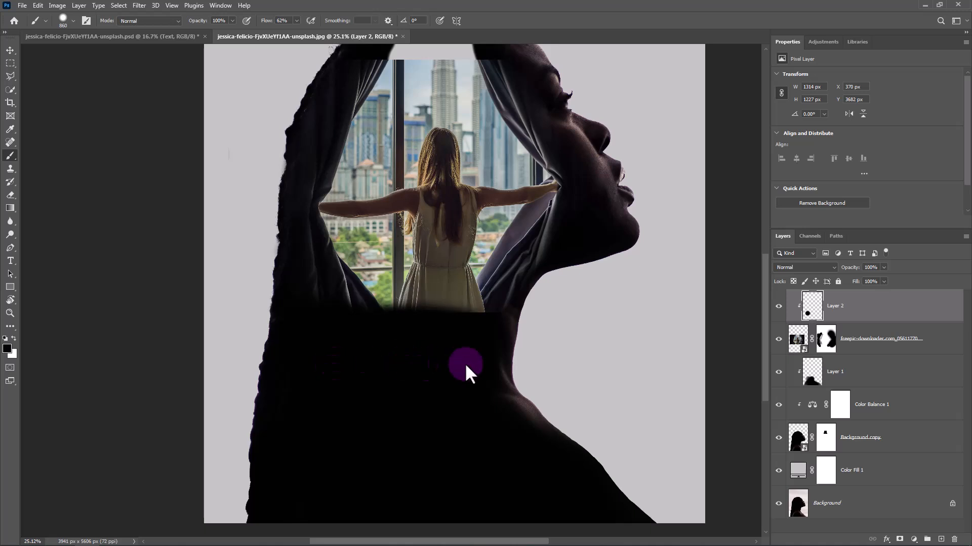
drag(399, 377, 431, 377)
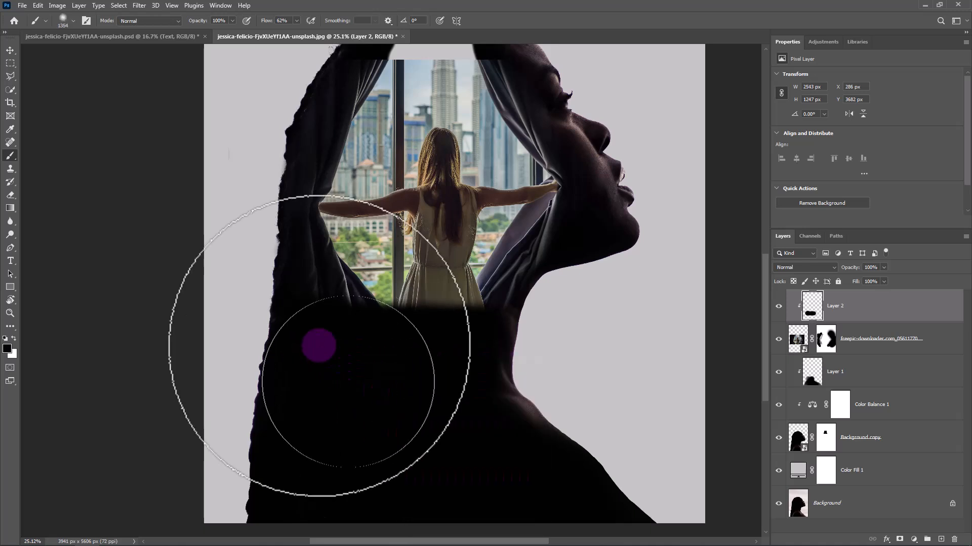
drag(319, 345, 386, 364)
scroll(514, 414, down, 2)
scroll(658, 385, up, 1)
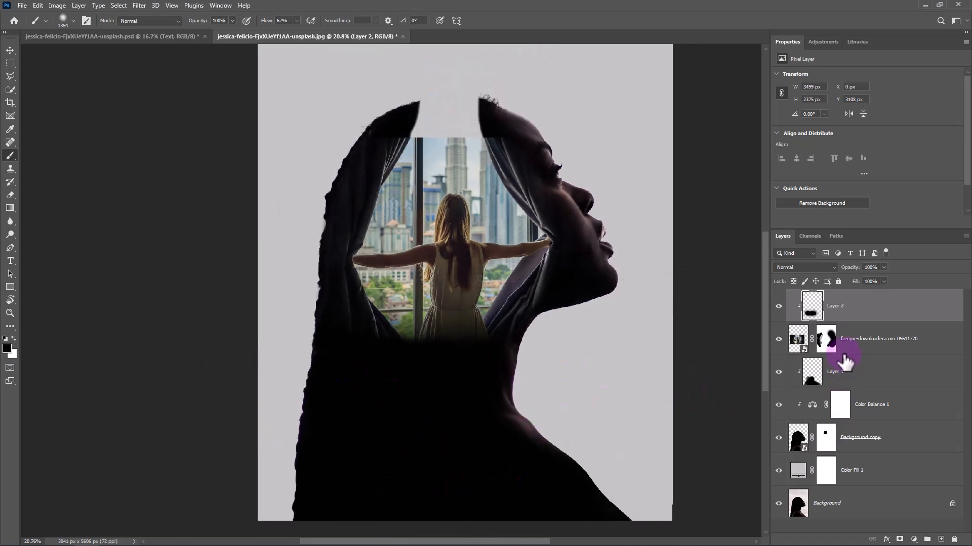
Step: Erase Layer 1's black paint along the front of the shoulder and chest with a large soft eraser, reducing its flow to 29%
click(814, 379)
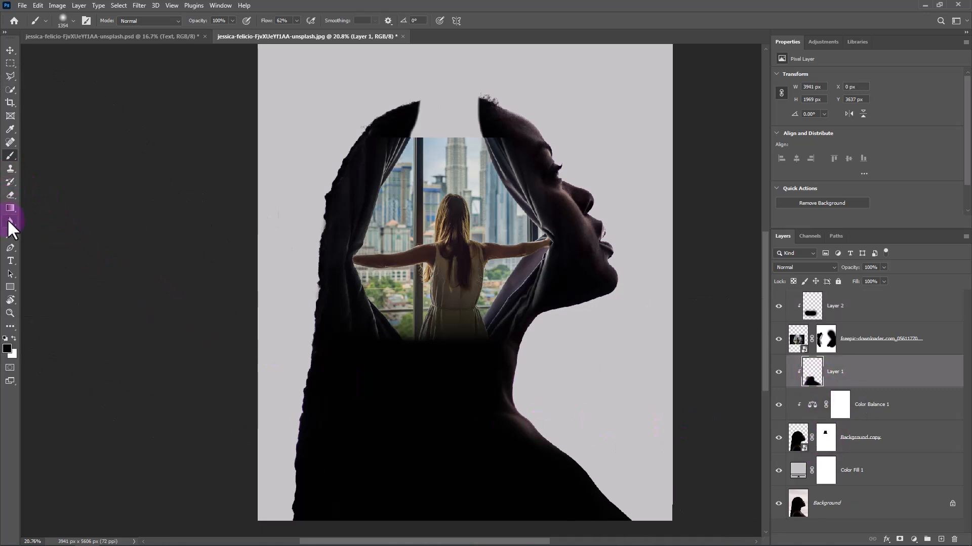
right_click(8, 195)
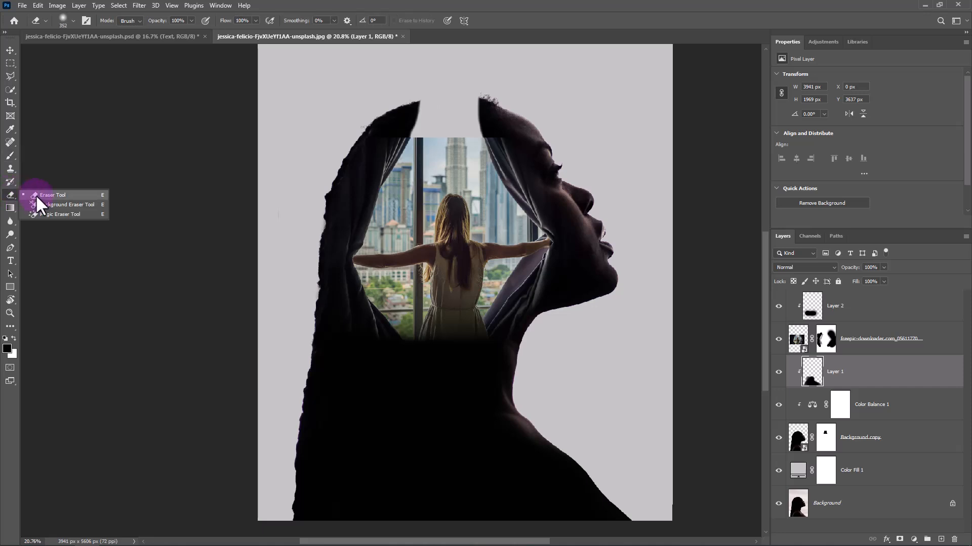
click(36, 196)
drag(569, 393, 628, 405)
mouse_move(628, 446)
mouse_down()
mouse_move(624, 455)
mouse_move(670, 481)
mouse_up()
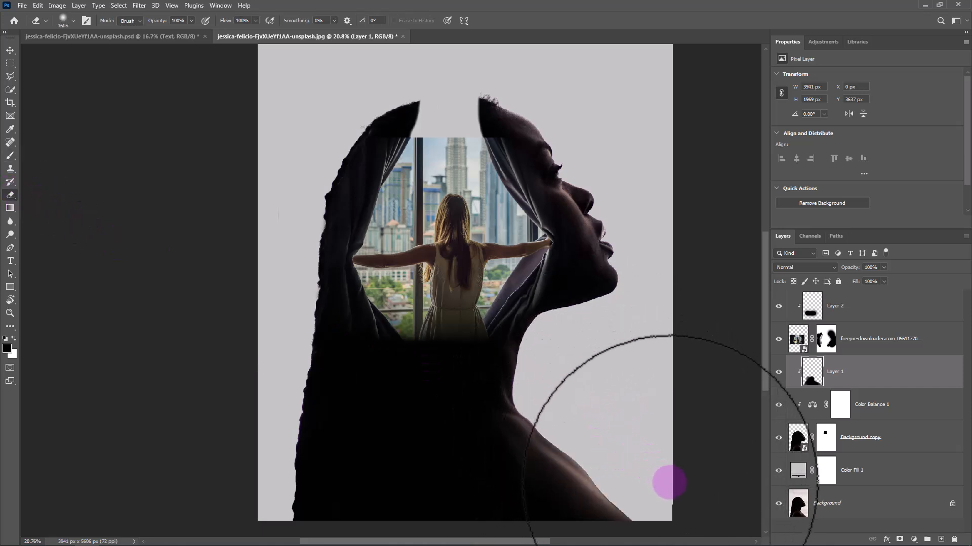
mouse_move(512, 473)
mouse_down()
mouse_move(461, 469)
mouse_move(510, 465)
mouse_move(496, 446)
mouse_move(497, 472)
mouse_move(520, 516)
mouse_move(486, 457)
mouse_move(501, 512)
mouse_move(561, 501)
mouse_move(590, 393)
mouse_up()
Step: Place the ben-o-bro-wpU4veNGnHg-unsplash skyline photo above Layer 2 and lower its opacity to 58%
click(828, 340)
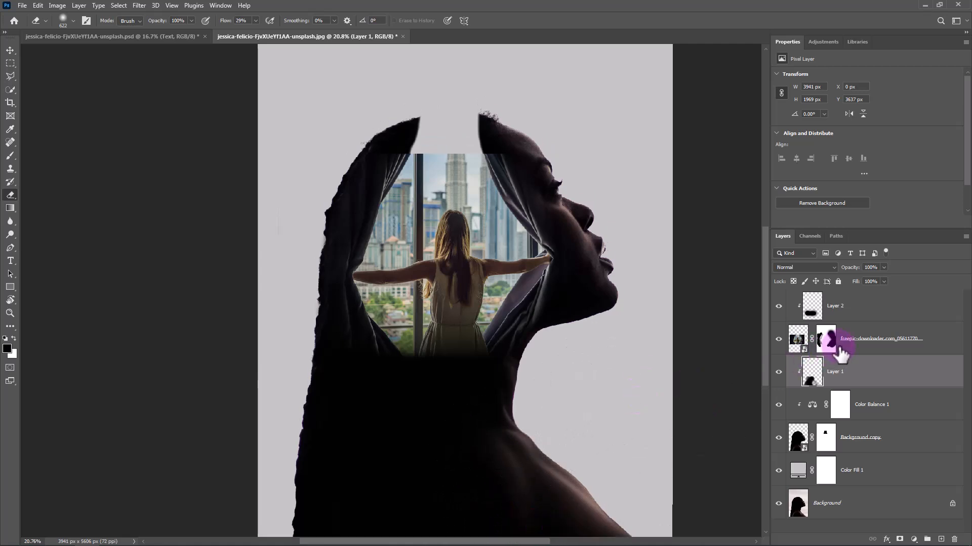
click(871, 310)
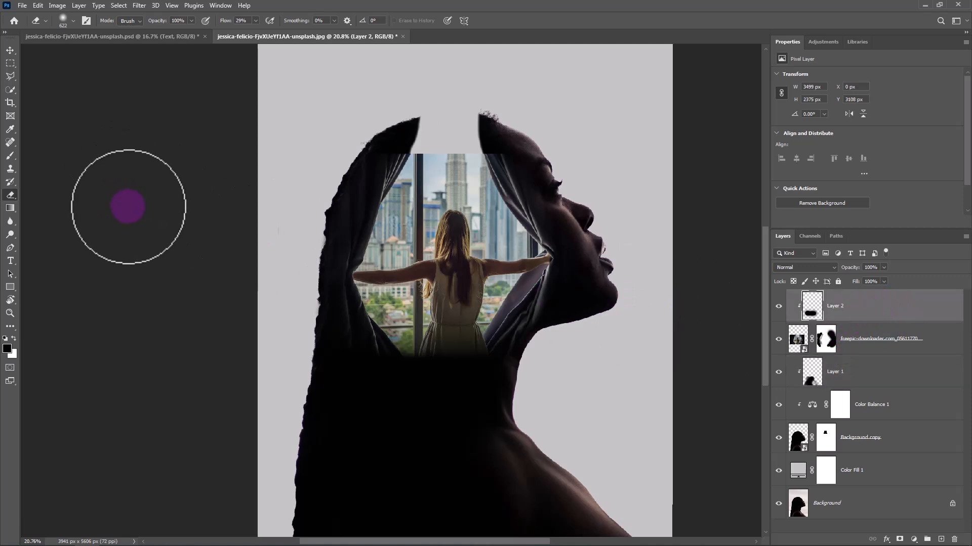
key(alt+Tab)
drag(607, 191, 350, 201)
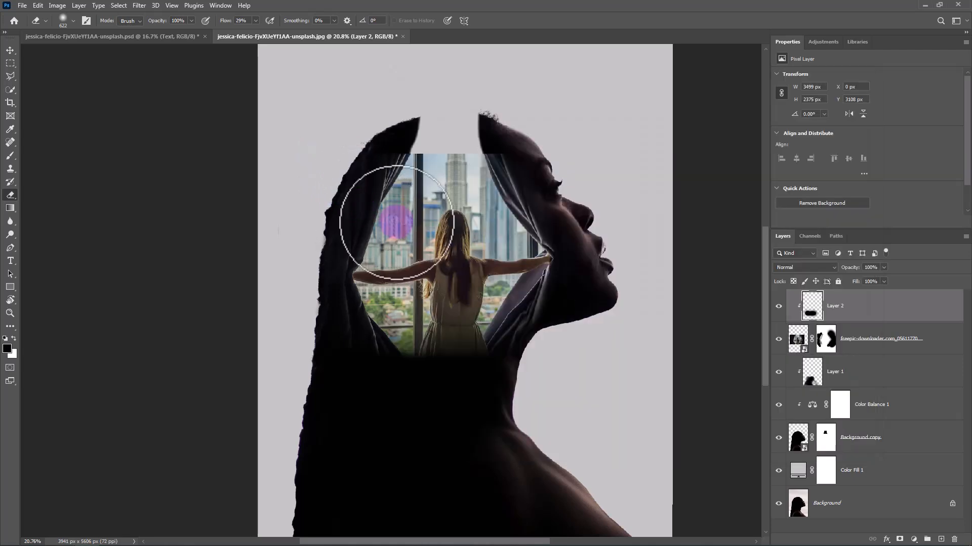
drag(851, 269, 830, 268)
Step: Scale the skyline photo to about 2183 px wide, position it over the opening in the head, and commit the placement
drag(524, 305, 504, 168)
drag(315, 152, 345, 155)
drag(459, 170, 457, 155)
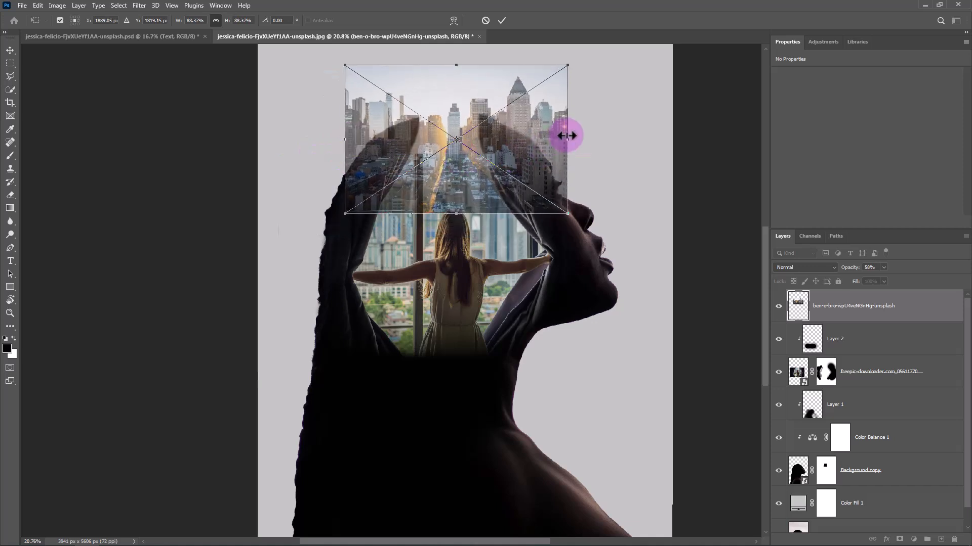
drag(566, 136, 570, 135)
drag(505, 144, 499, 116)
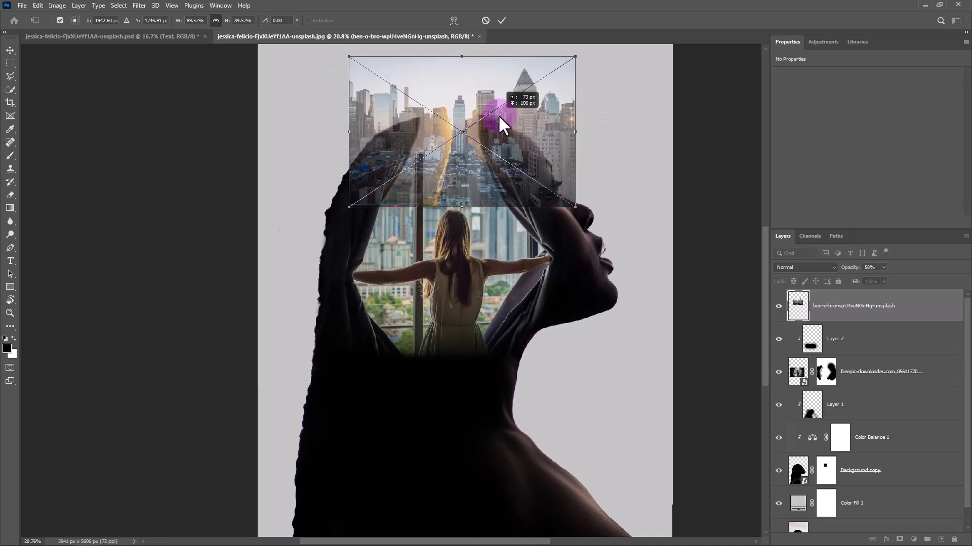
drag(348, 132, 345, 132)
key(Return)
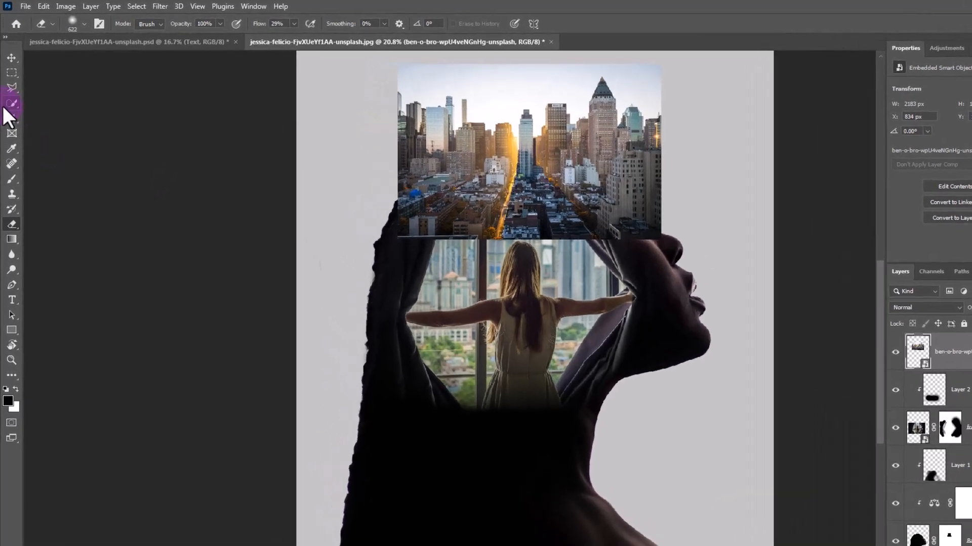
Step: Select the skyline photo's sky with the Quick Selection tool and hide it with an inverted layer mask
click(10, 89)
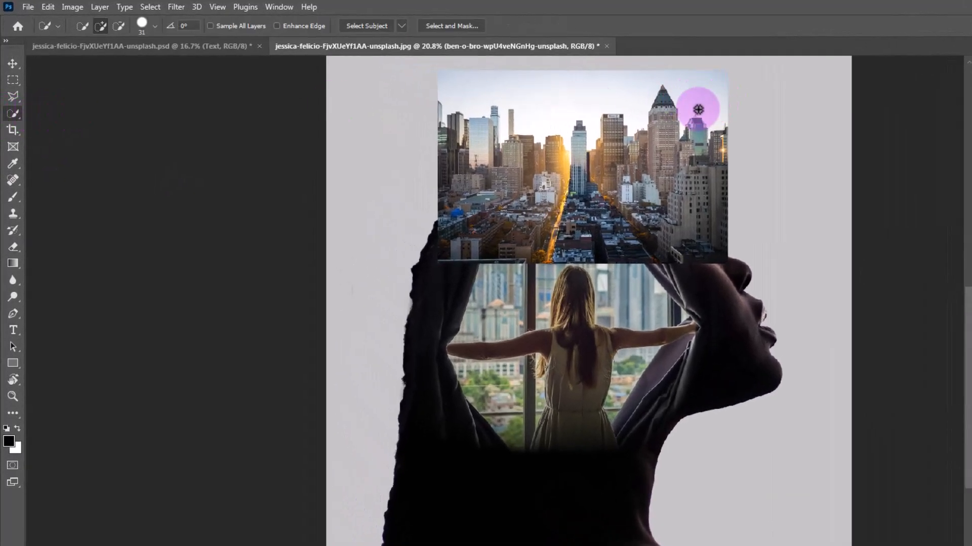
drag(703, 102, 717, 104)
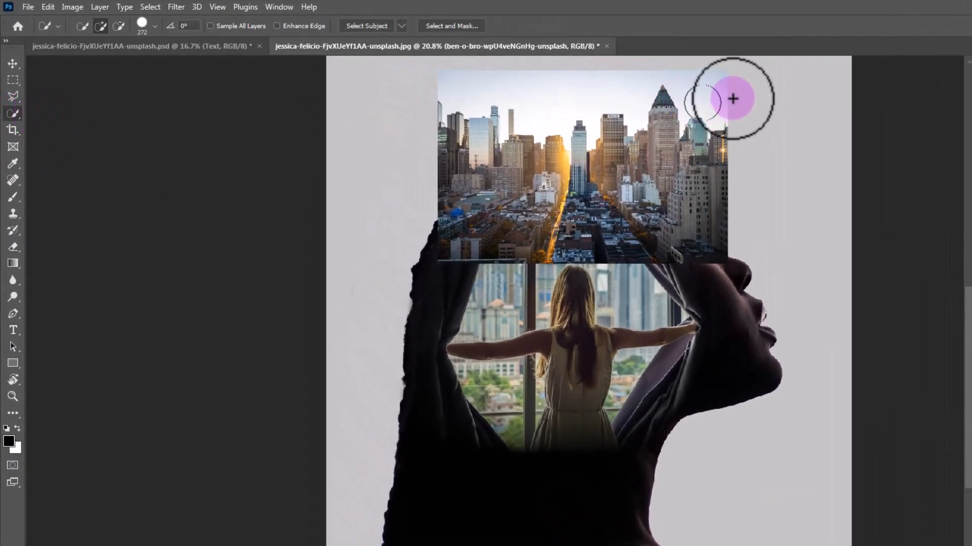
mouse_move(707, 93)
mouse_down()
mouse_move(616, 85)
mouse_move(449, 93)
mouse_move(446, 83)
mouse_up()
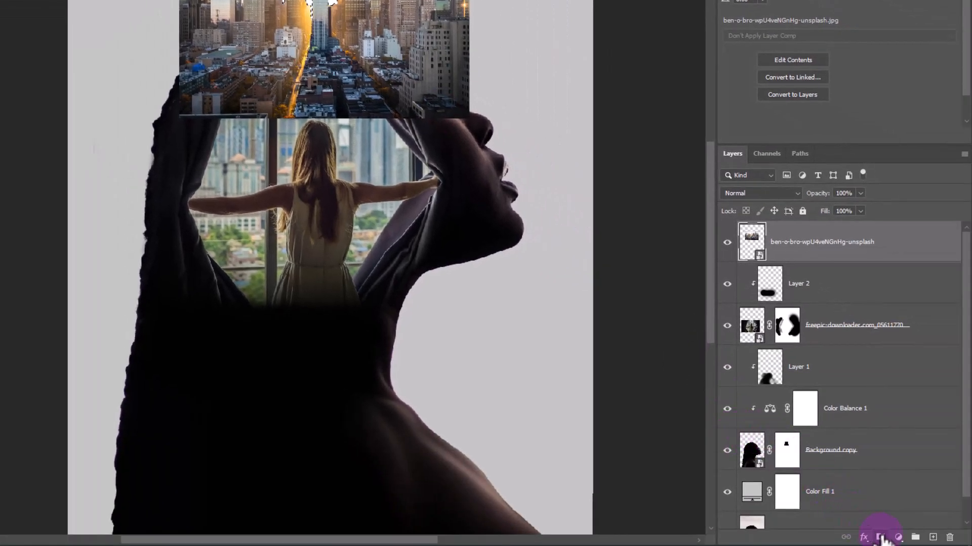
alt+click(881, 539)
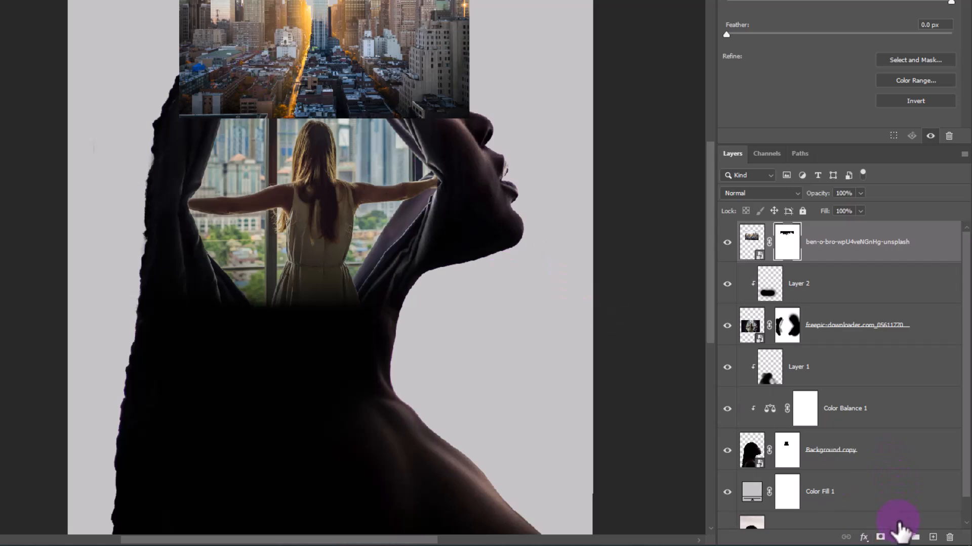
Step: Add a Black & White adjustment layer and clip it to the skyline photo
click(898, 537)
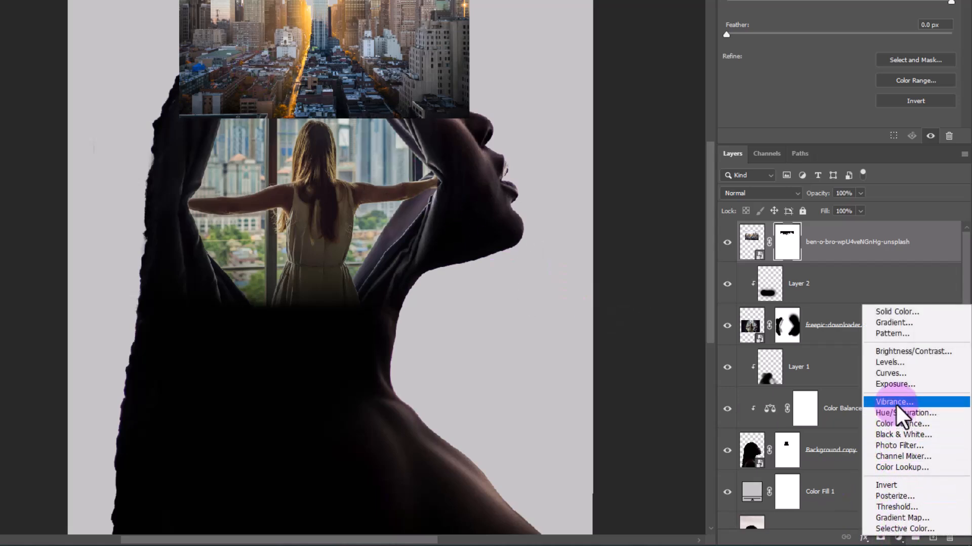
click(909, 434)
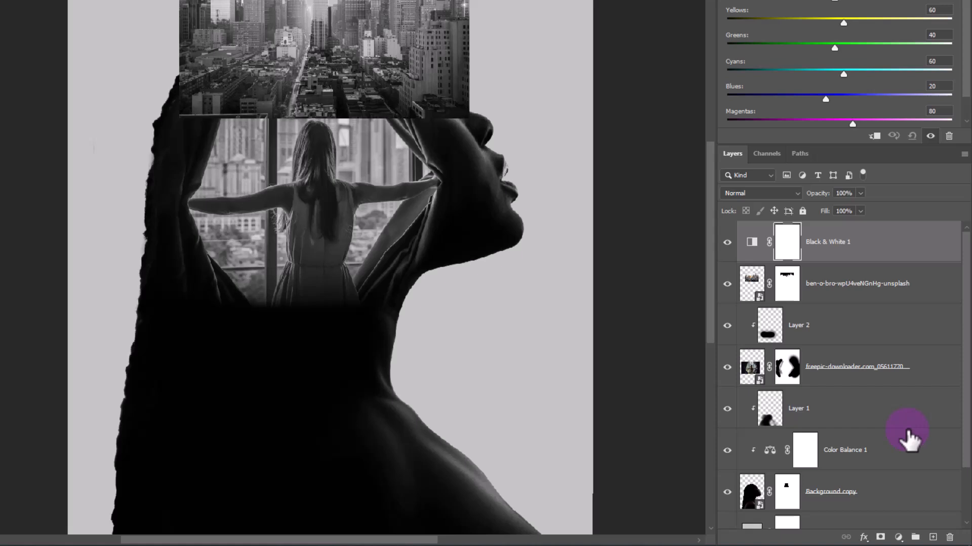
click(874, 137)
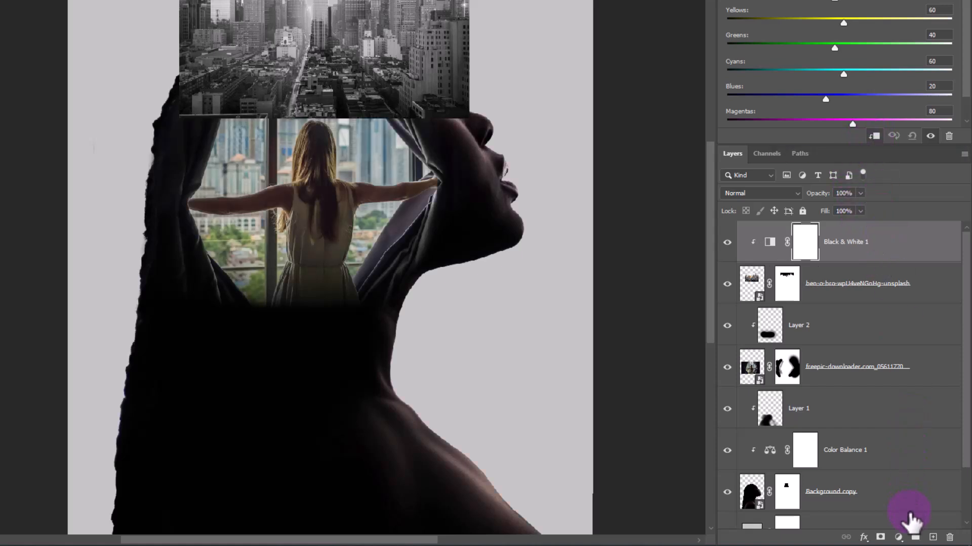
Step: Add a Color Balance adjustment clipped to the skyline photo and shift its midtones toward red, with Yellow/Blue at +4
click(900, 536)
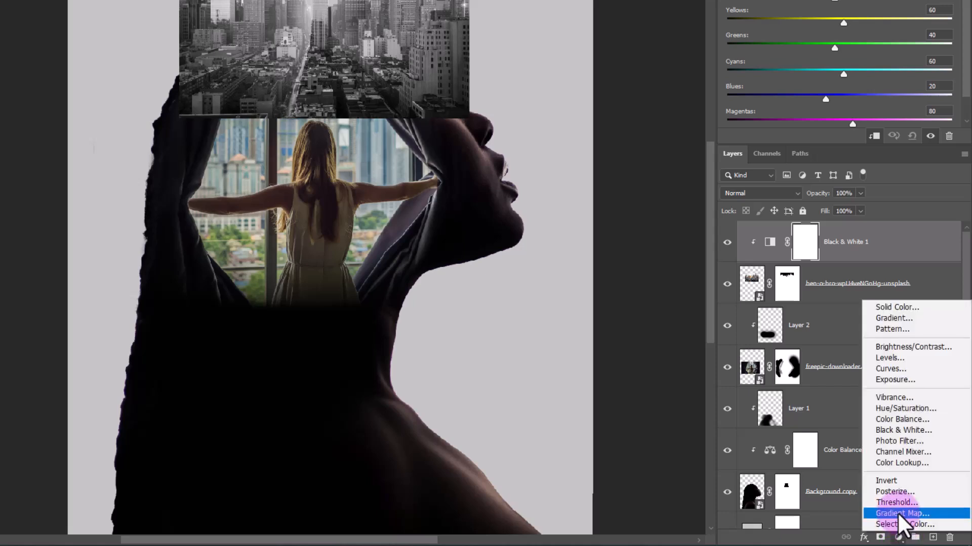
click(902, 418)
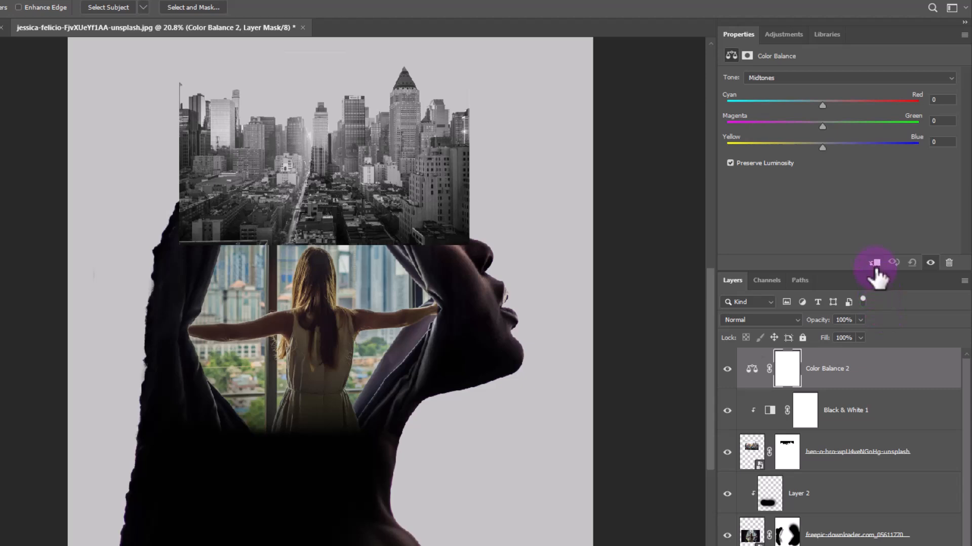
click(874, 263)
drag(822, 105, 842, 128)
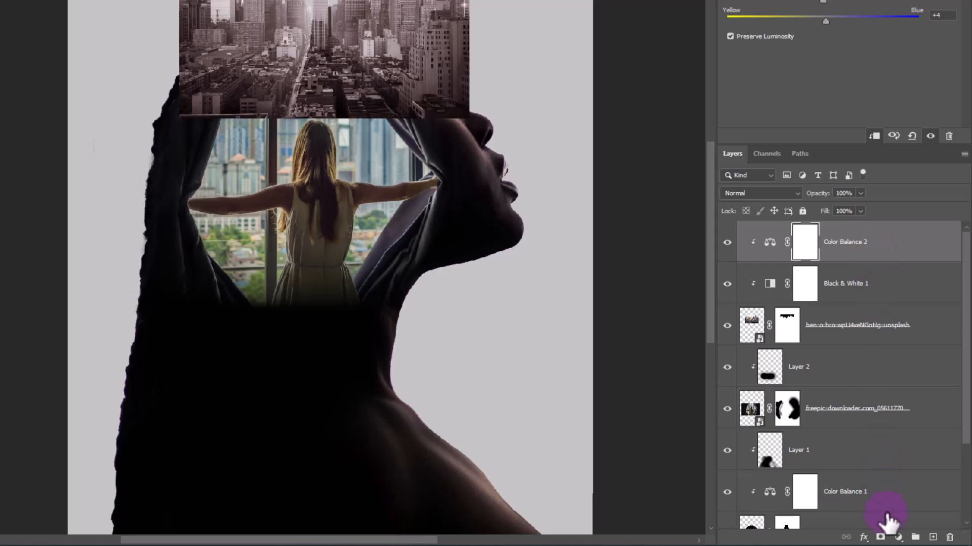
Step: Add a Curves adjustment clipped to the skyline photo and pull the middle of the RGB curve down to darken it
click(898, 538)
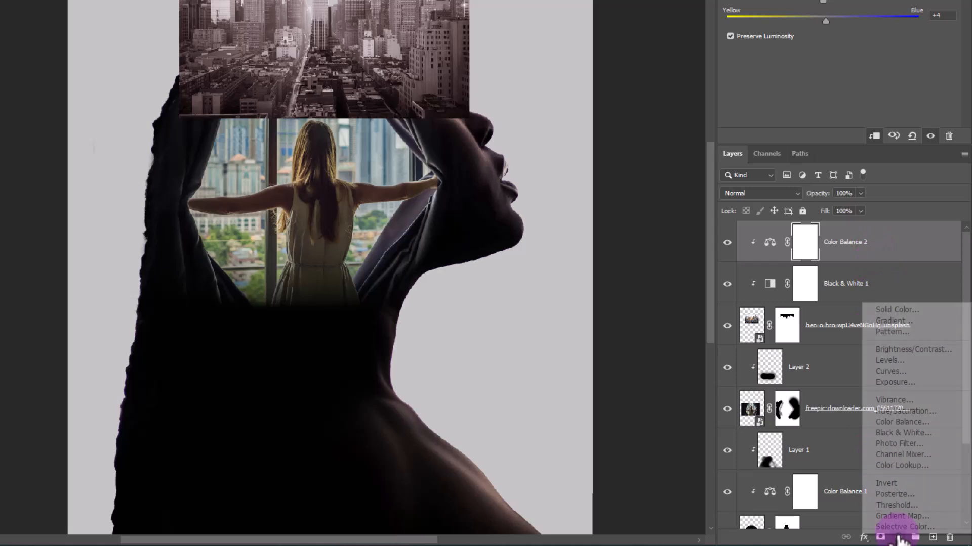
click(890, 372)
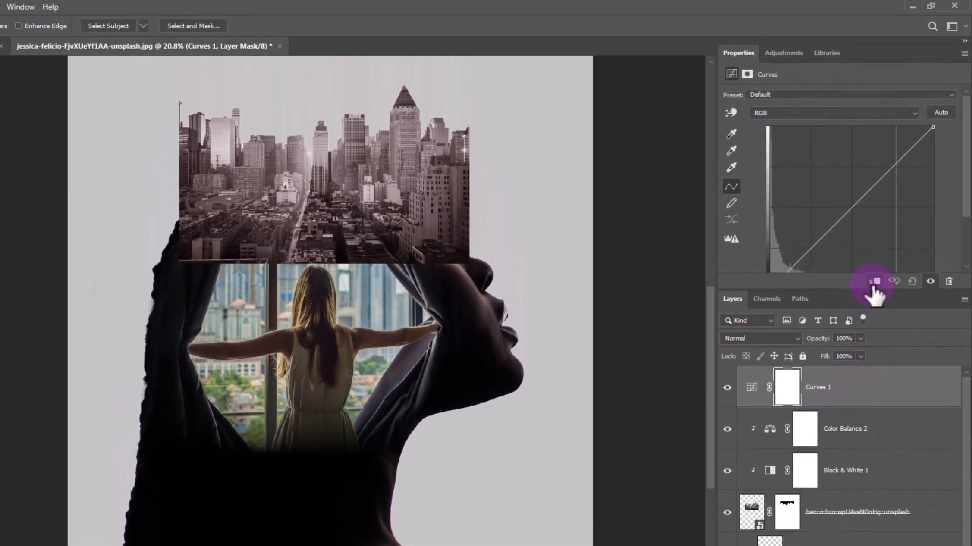
click(873, 283)
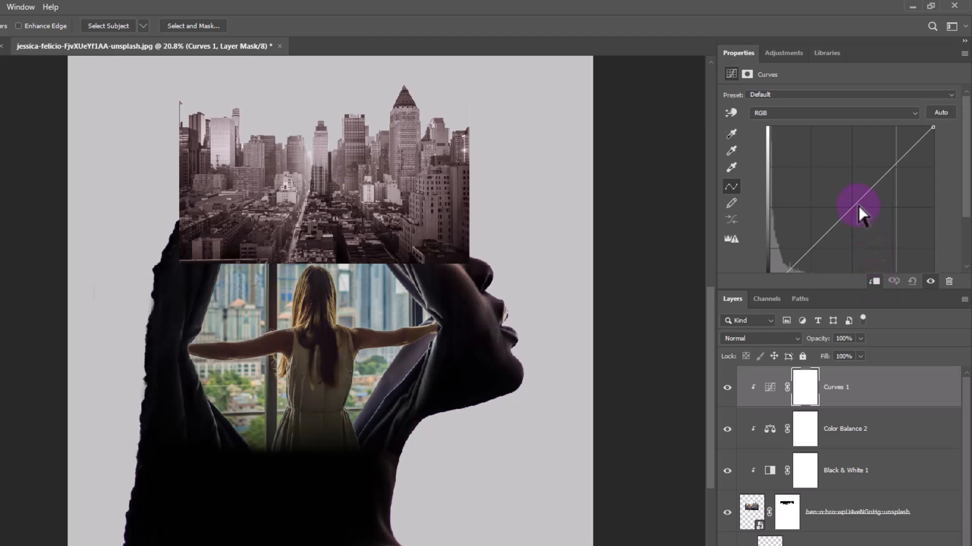
drag(858, 205, 884, 224)
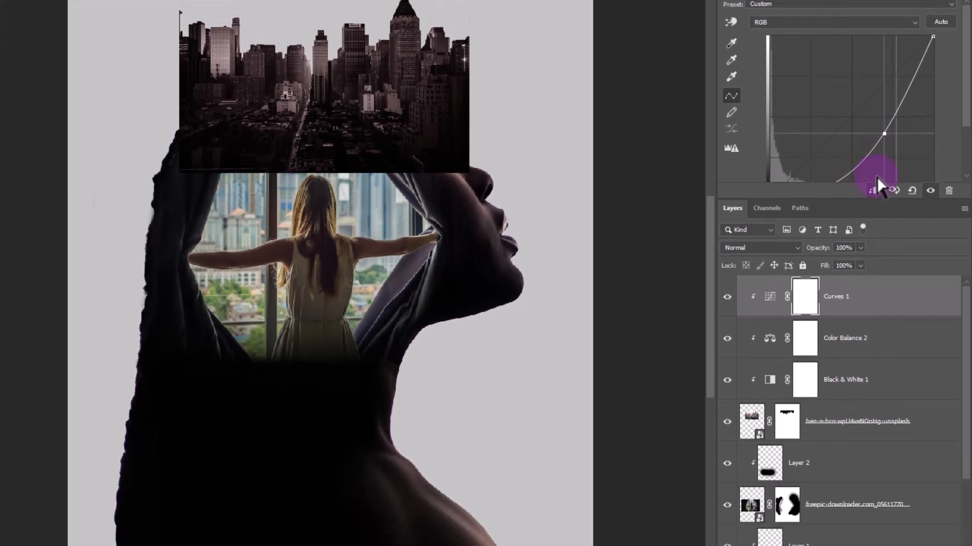
Step: Target the skyline photo's layer mask and lower the layer's opacity to 89%
click(787, 369)
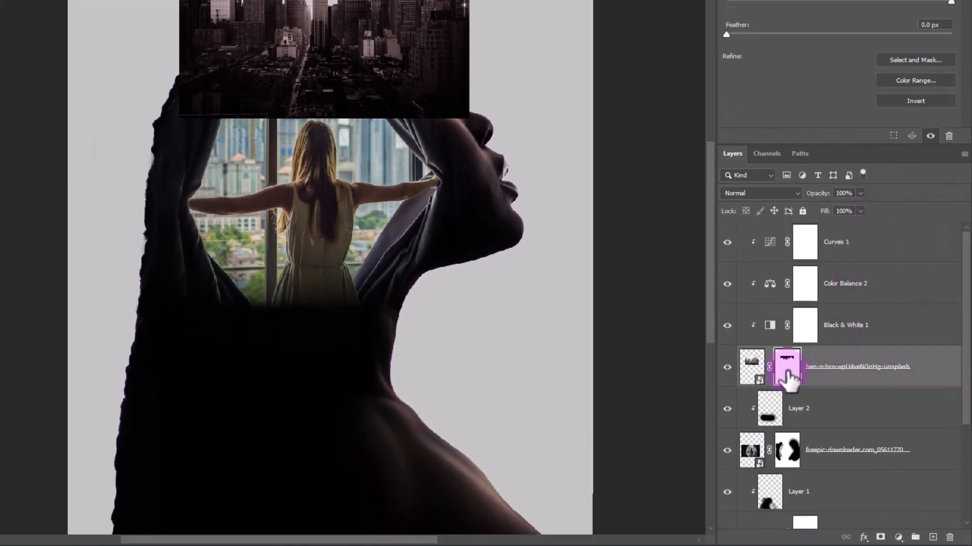
scroll(379, 3, up, 5)
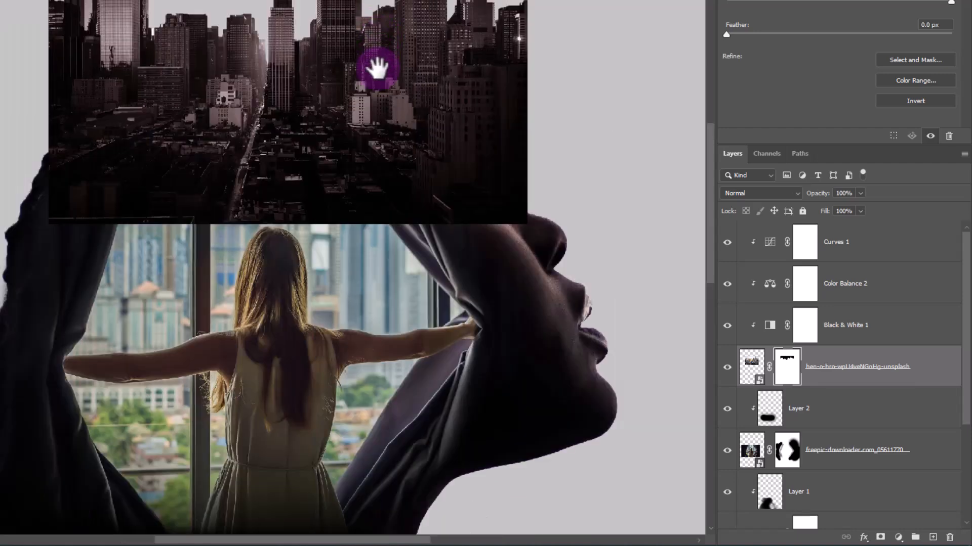
drag(377, 71, 392, 137)
scroll(400, 155, up, 2)
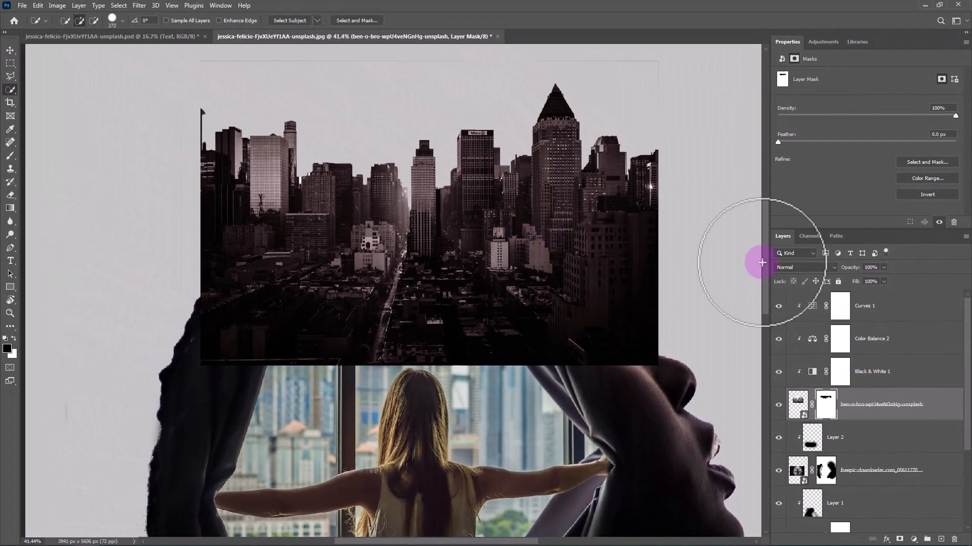
drag(854, 272, 853, 271)
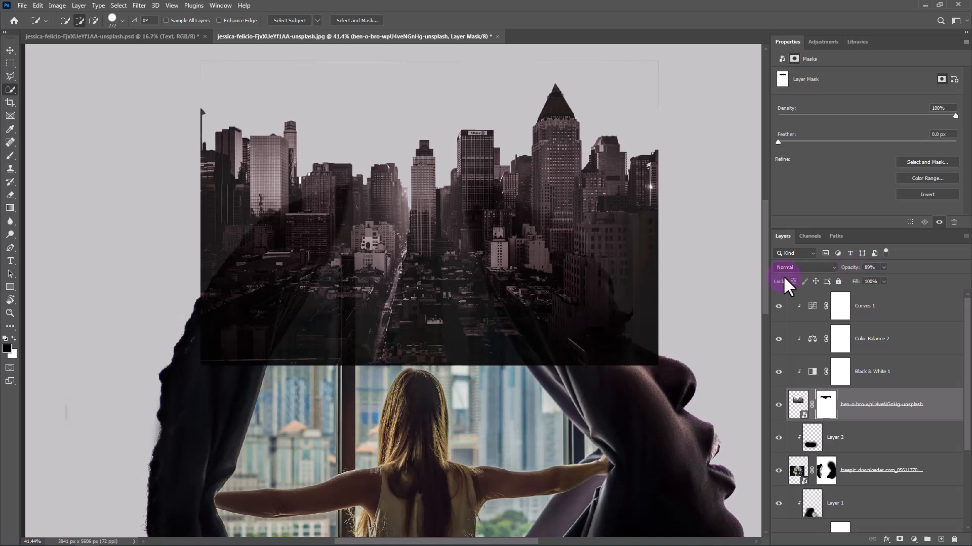
Step: Mask out the skyline's middle and outer side parts with a black Hard Round brush at 100% flow, and restore the layer's opacity to 100%
click(10, 156)
right_click(514, 336)
click(570, 459)
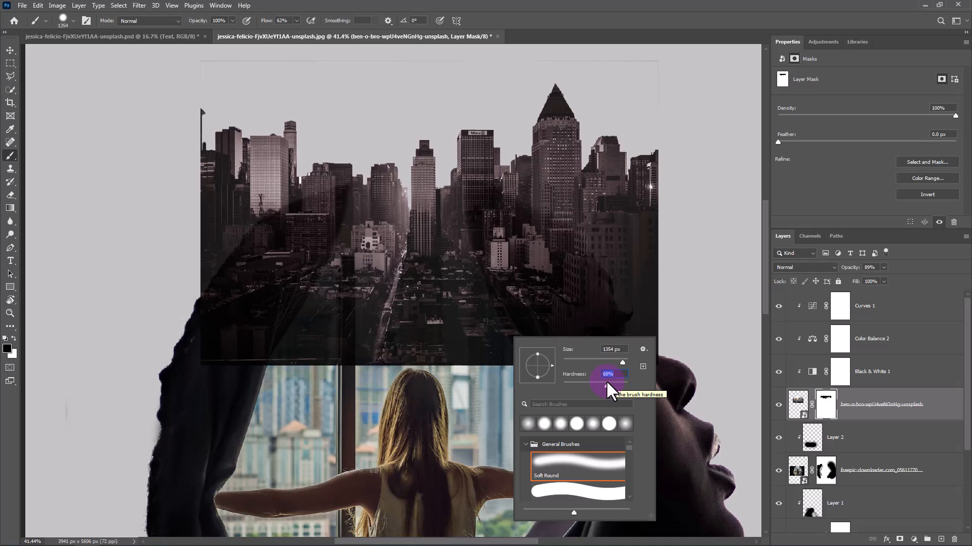
click(576, 489)
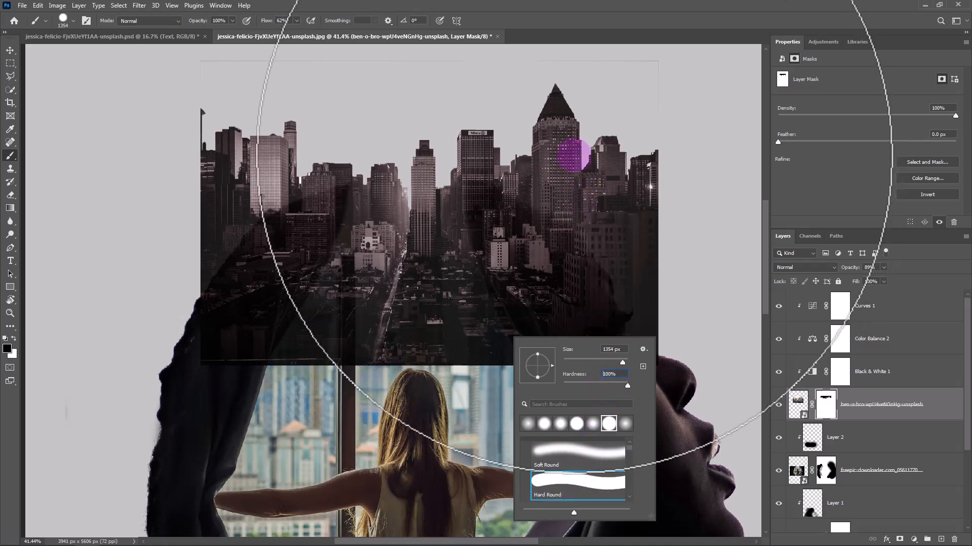
drag(265, 22, 331, 33)
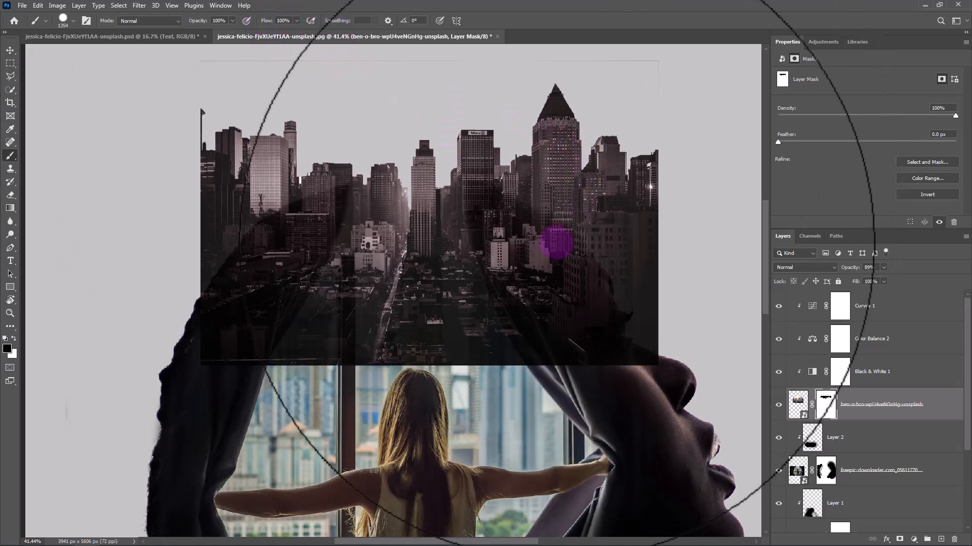
mouse_move(569, 251)
mouse_down()
mouse_move(472, 256)
mouse_move(521, 256)
mouse_move(671, 163)
mouse_move(620, 167)
mouse_move(629, 348)
mouse_move(441, 310)
mouse_move(401, 254)
mouse_move(426, 172)
mouse_move(406, 145)
mouse_move(321, 325)
mouse_move(418, 231)
mouse_up()
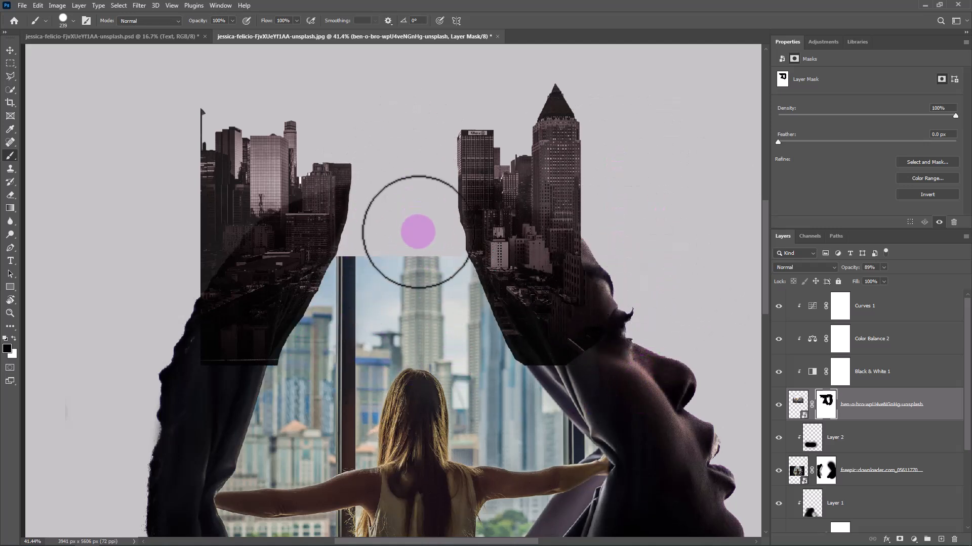
mouse_move(195, 108)
mouse_down()
mouse_move(189, 273)
mouse_move(176, 272)
mouse_up()
drag(851, 267, 901, 343)
Step: Blend the lower edges of both skyline pieces into the curtains by painting the mask with a Soft Round brush
right_click(417, 243)
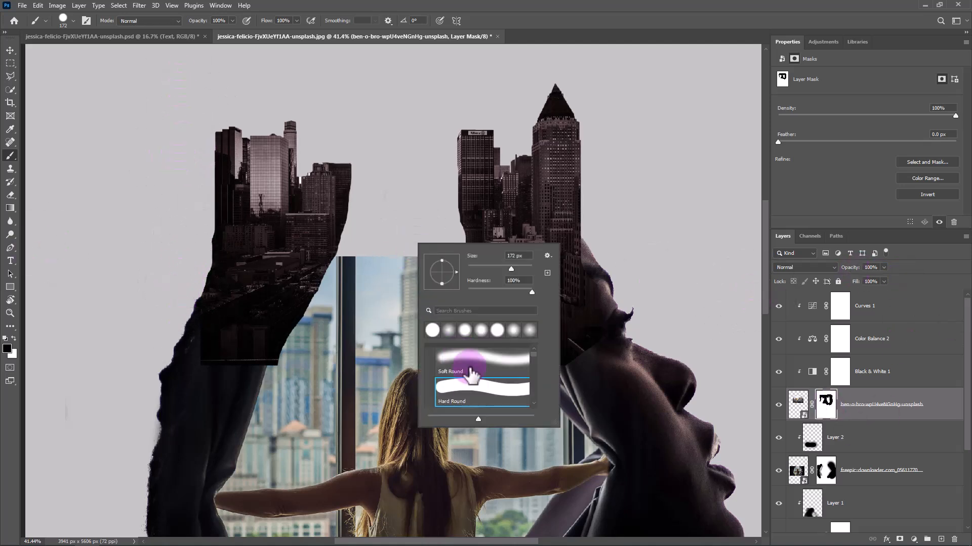
click(471, 373)
click(262, 23)
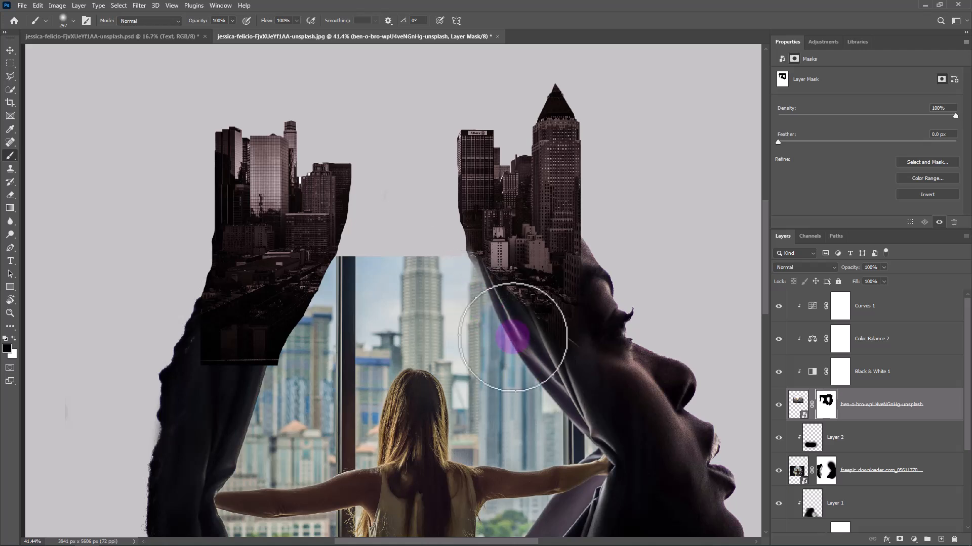
key(x)
right_click(350, 230)
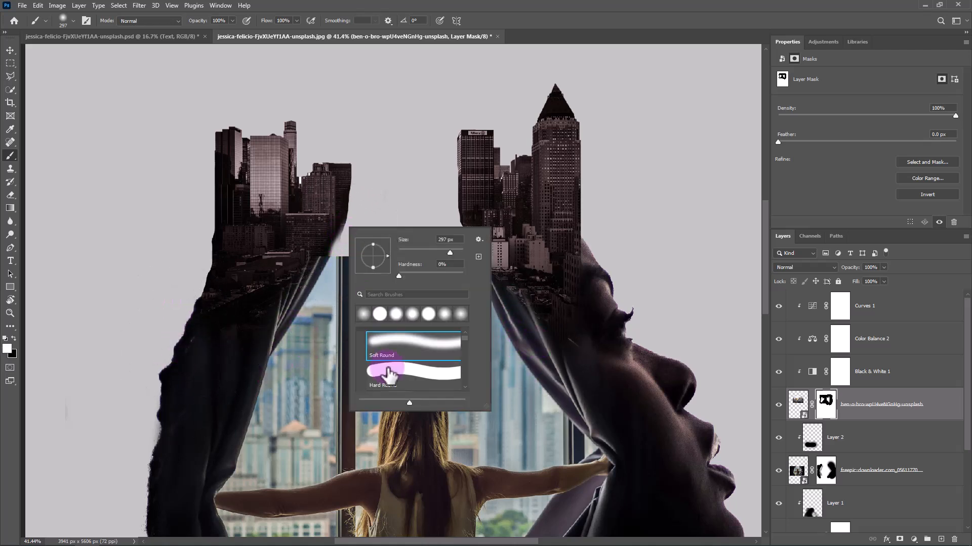
click(387, 372)
key(x)
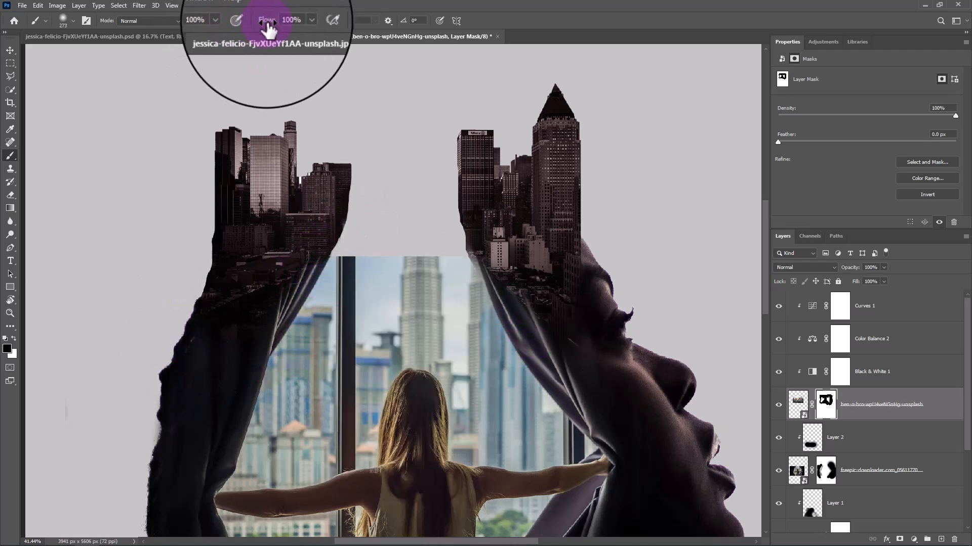
Step: Fade the bases of both building groups further on the mask with a soft black brush at 28% opacity and 524 px
drag(202, 22, 168, 24)
drag(527, 339, 568, 368)
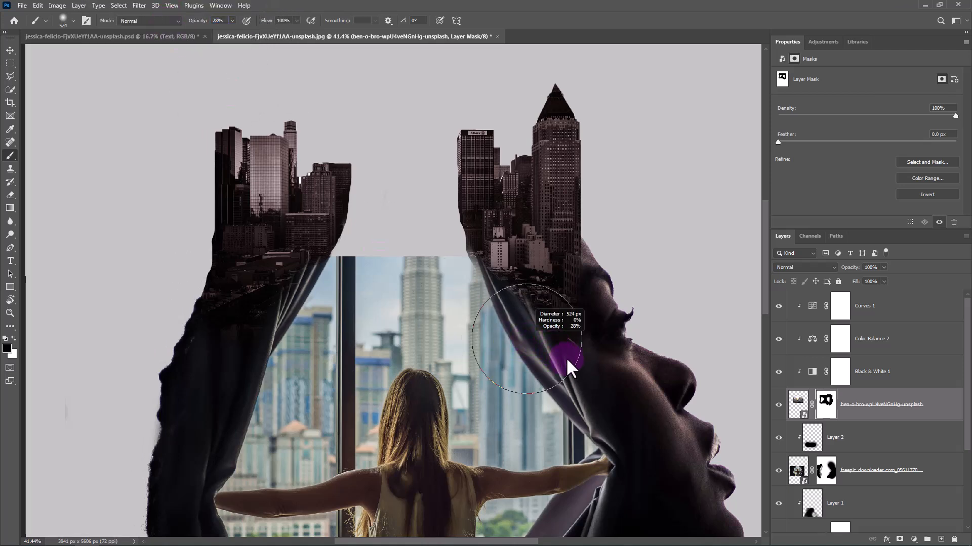
mouse_move(578, 315)
mouse_down()
mouse_move(579, 292)
mouse_move(573, 309)
mouse_move(549, 305)
mouse_move(542, 326)
mouse_up()
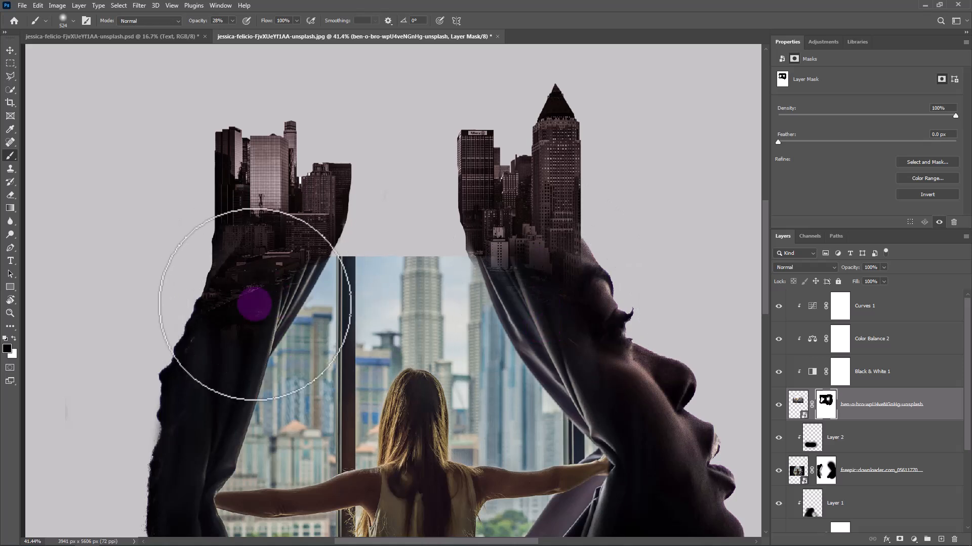
mouse_move(254, 303)
mouse_down()
mouse_move(246, 236)
mouse_move(255, 253)
mouse_move(238, 251)
mouse_move(212, 287)
mouse_move(241, 268)
mouse_move(206, 302)
mouse_move(181, 228)
mouse_move(181, 261)
mouse_up()
Step: Touch up the skyline mask along the outer edge near the back of the head with a 263 px Hard Round brush
right_click(242, 274)
click(309, 415)
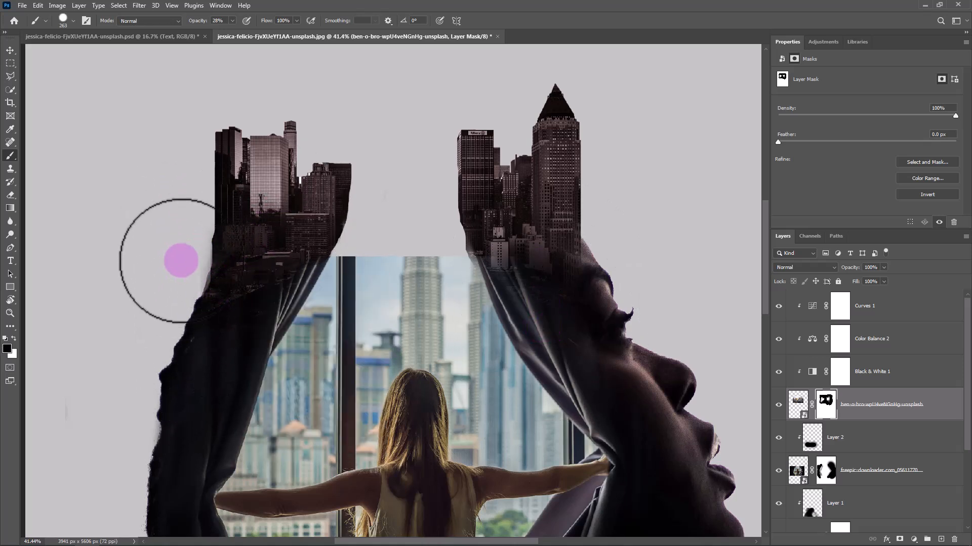
key(x)
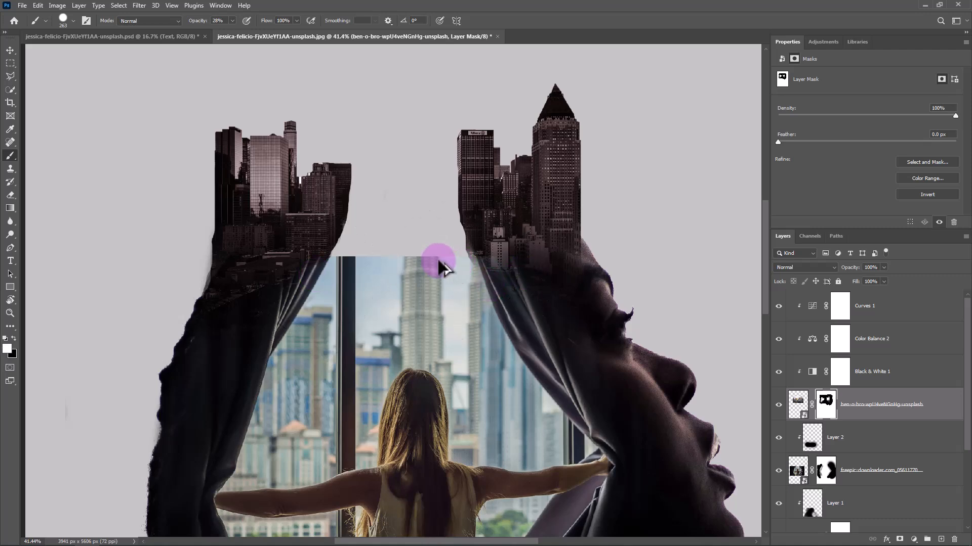
scroll(438, 261, down, 5)
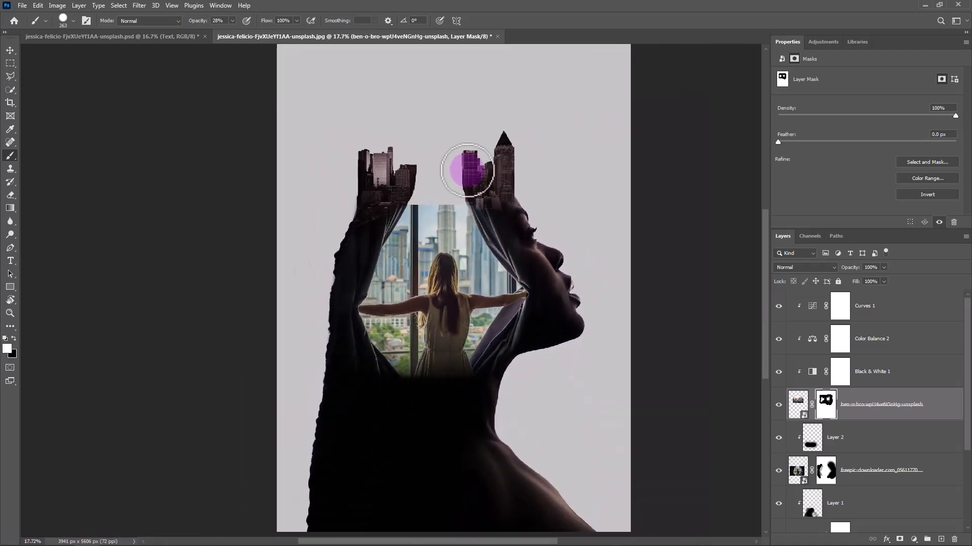
drag(467, 170, 470, 178)
Step: Place the pngegg (3).png light flare from the files folder above the Curves 1 layer
click(906, 317)
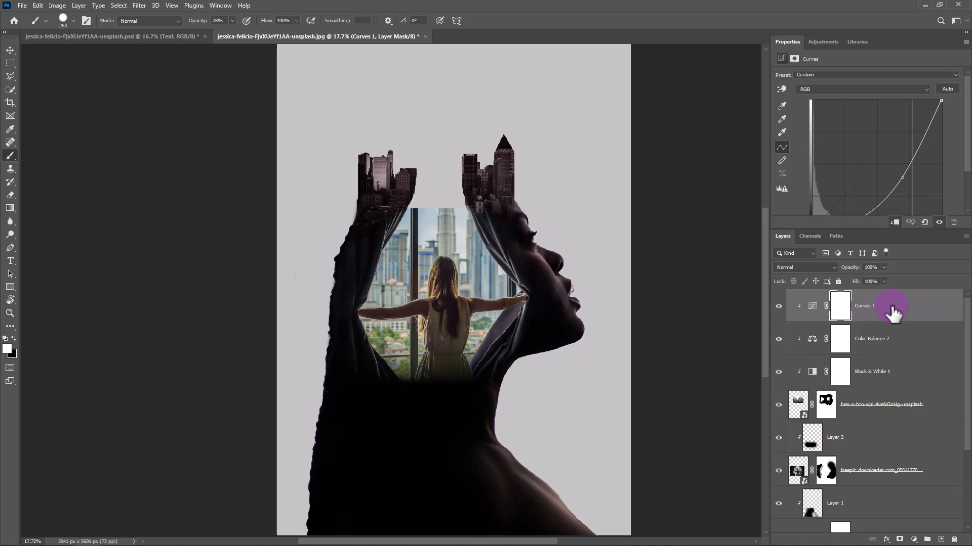
key(alt+Tab)
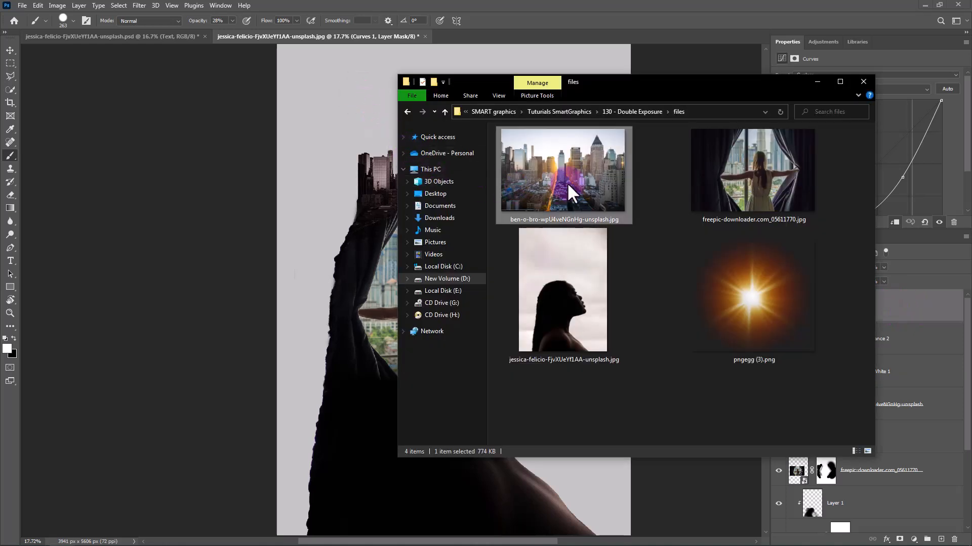
click(745, 324)
drag(468, 267, 373, 225)
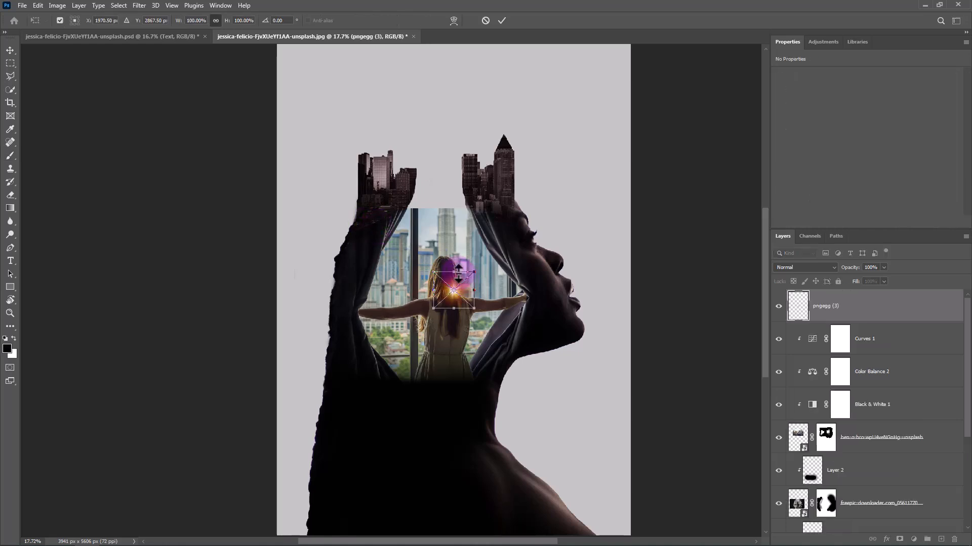
Step: Scale the flare to about 613%, position it in the gap between the two building groups, and commit the placement
drag(454, 272, 449, 95)
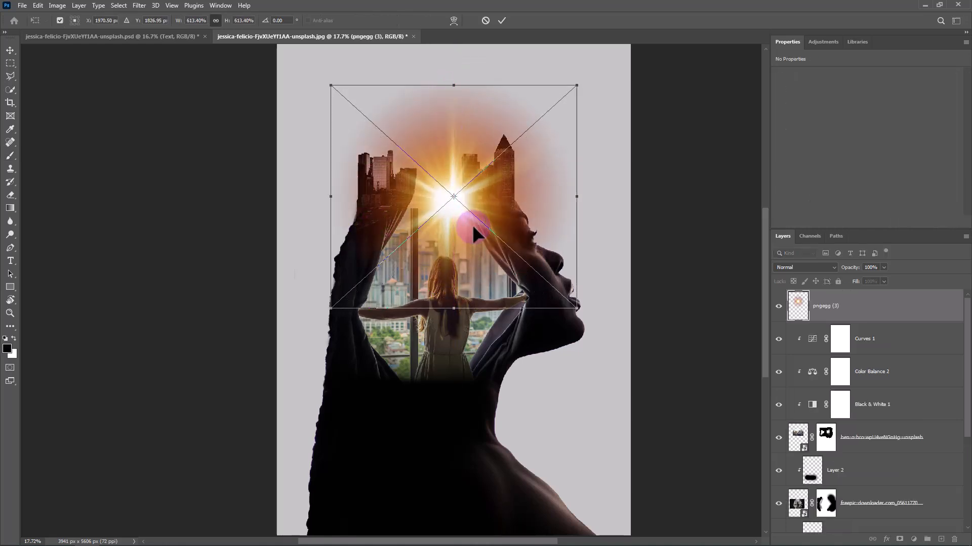
drag(472, 225, 459, 202)
click(500, 21)
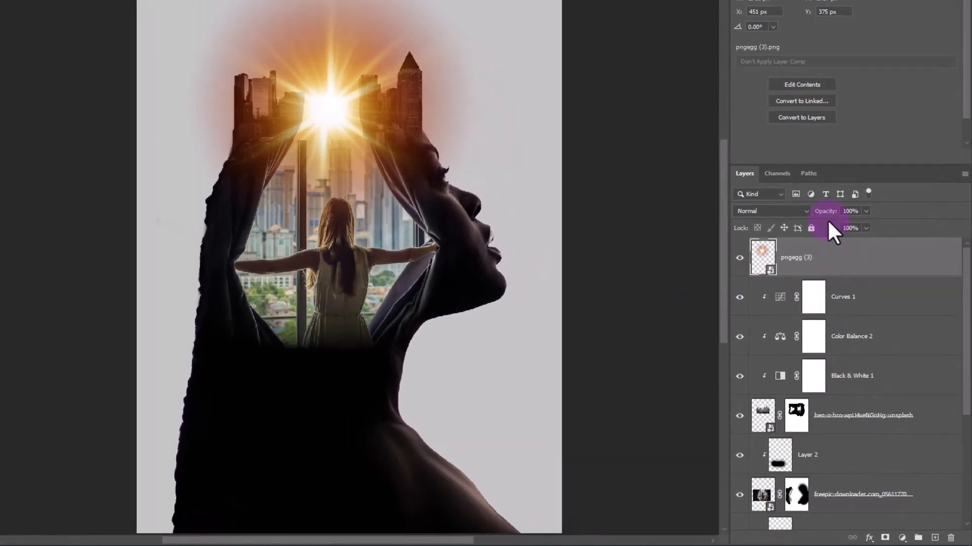
Step: Set the flare layer's blend mode to Screen and move it slightly down over the top of the window
click(801, 211)
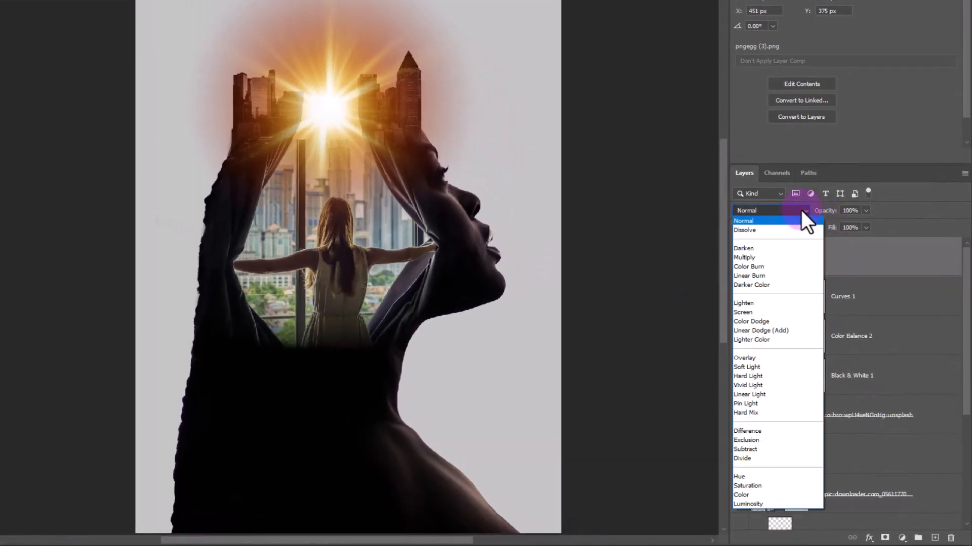
click(752, 312)
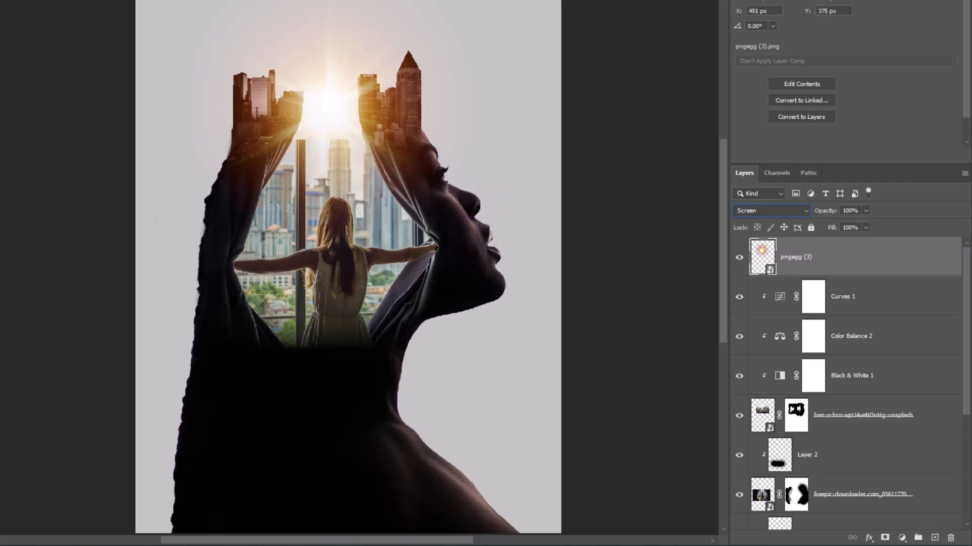
mouse_move(351, 191)
mouse_down()
mouse_move(372, 196)
mouse_move(347, 169)
mouse_move(349, 178)
mouse_up()
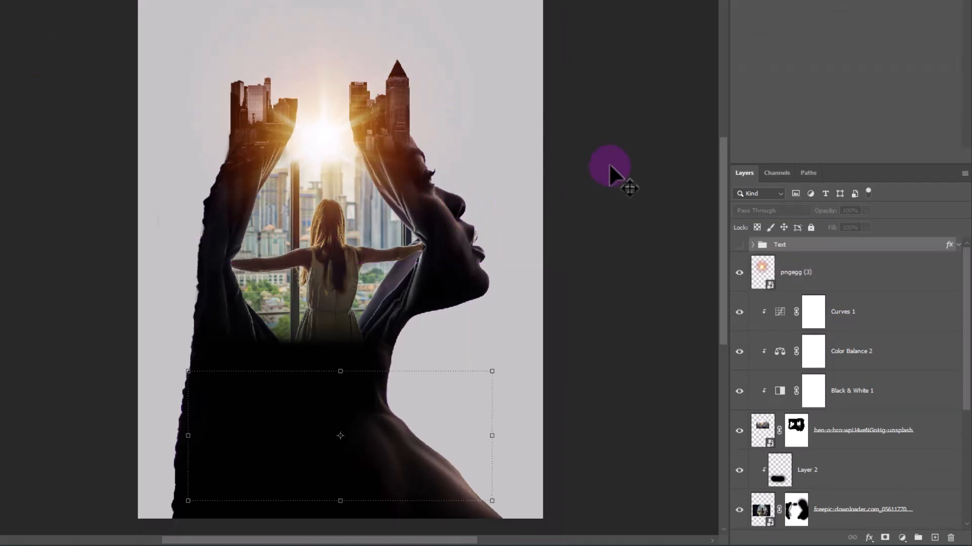
Step: Make the Text group at the top of the layer stack visible
click(739, 246)
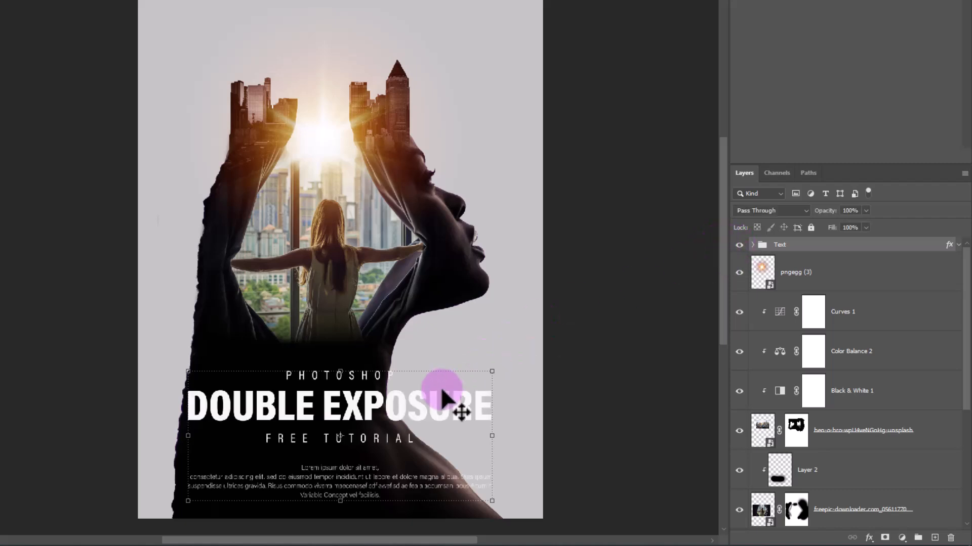